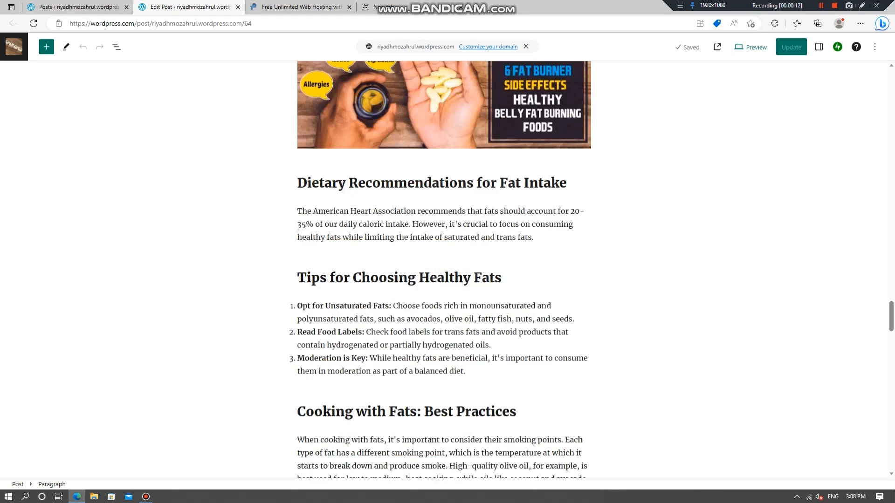
# Open ProFreeHost's account registration and submit it with the prefilled e-mail and password.
pyautogui.click(820, 5)
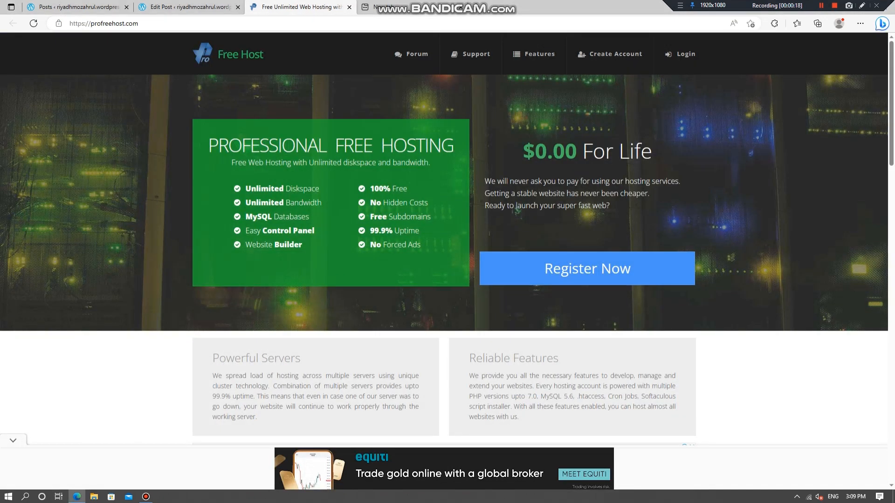
pyautogui.click(588, 268)
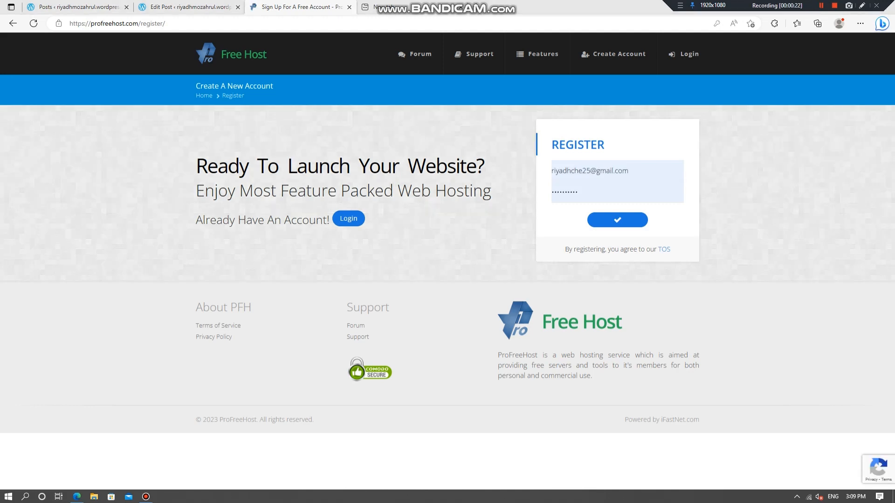
pyautogui.click(617, 220)
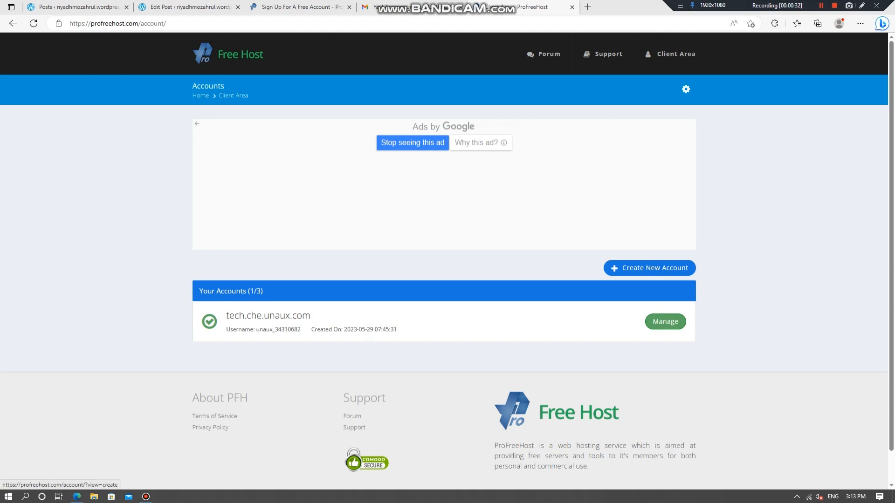
# Create a new hosting account with the free domain Tech.Lab on unaux.com, dismissing the ad that covers the page.
pyautogui.click(656, 267)
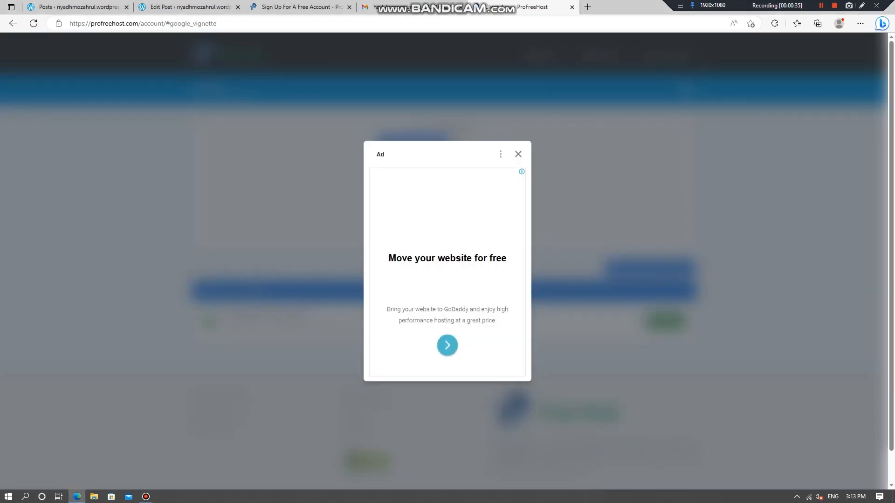
pyautogui.click(518, 154)
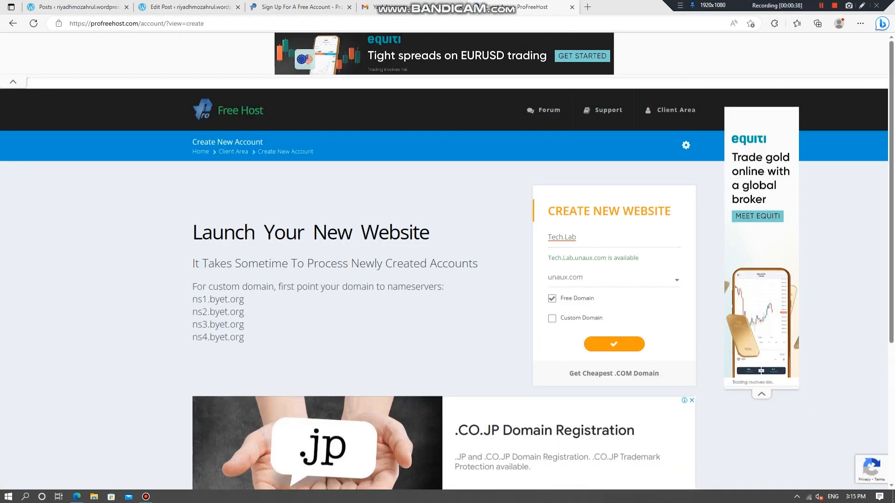
pyautogui.click(566, 237)
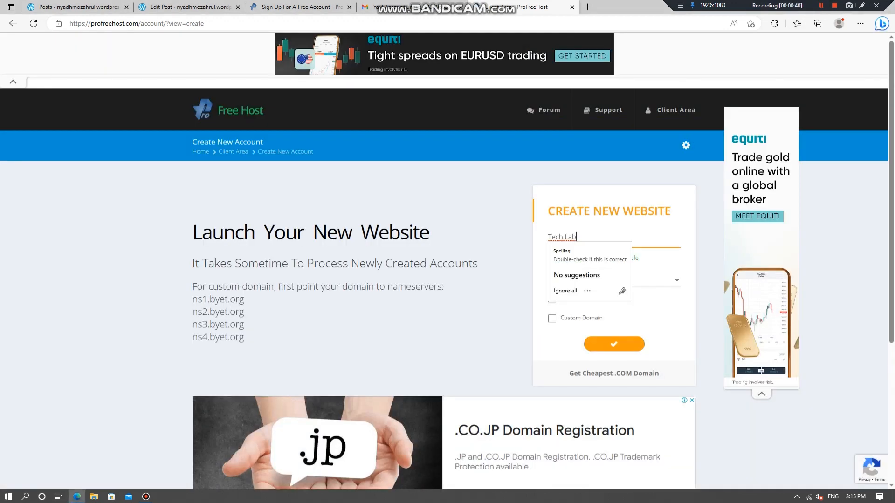
pyautogui.click(503, 298)
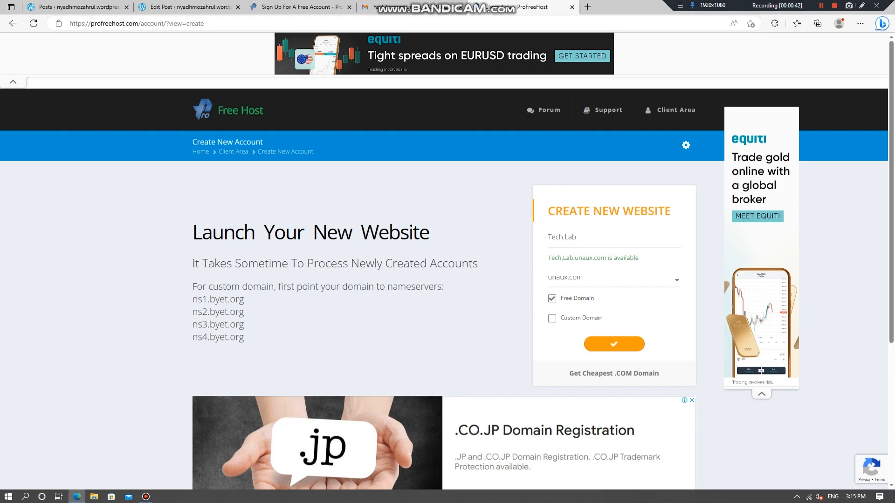
pyautogui.click(676, 280)
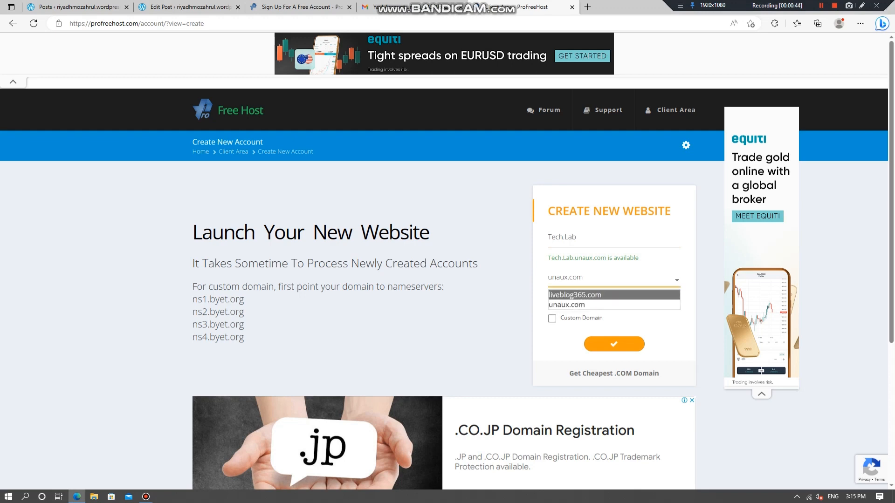
pyautogui.click(503, 298)
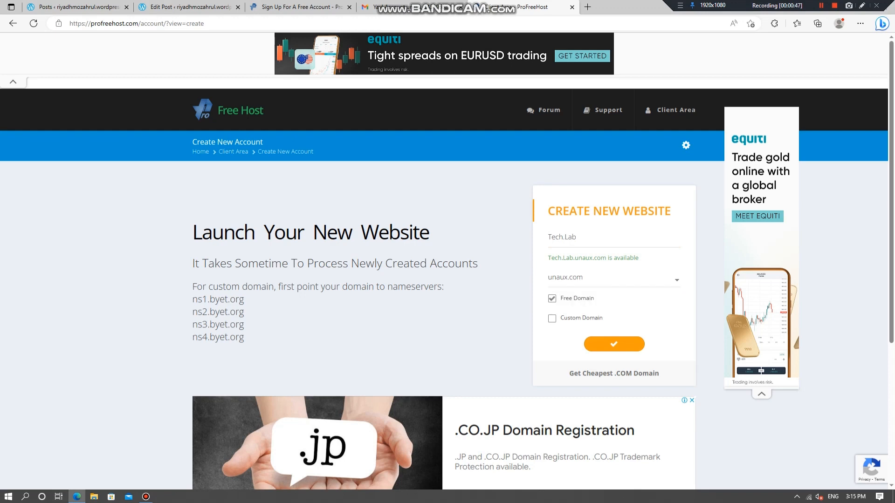
pyautogui.click(614, 344)
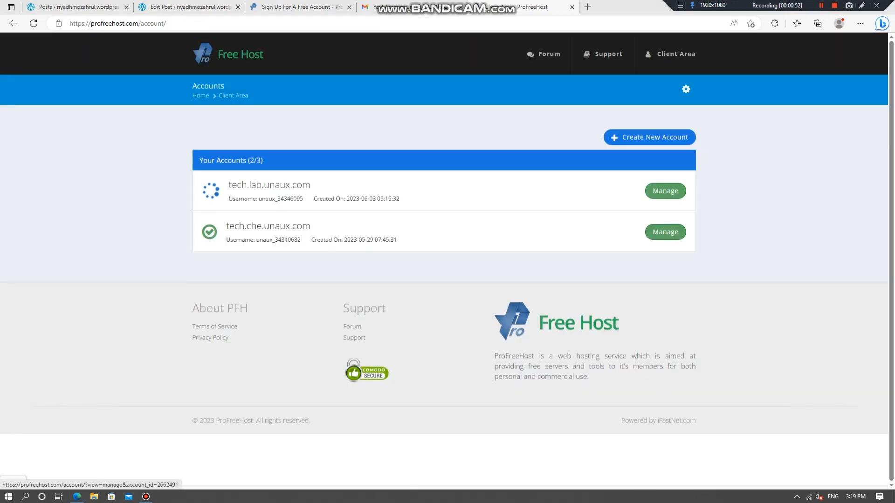
# Open the management page of the tech.che.unaux.com account and launch its Control Panel.
pyautogui.click(664, 231)
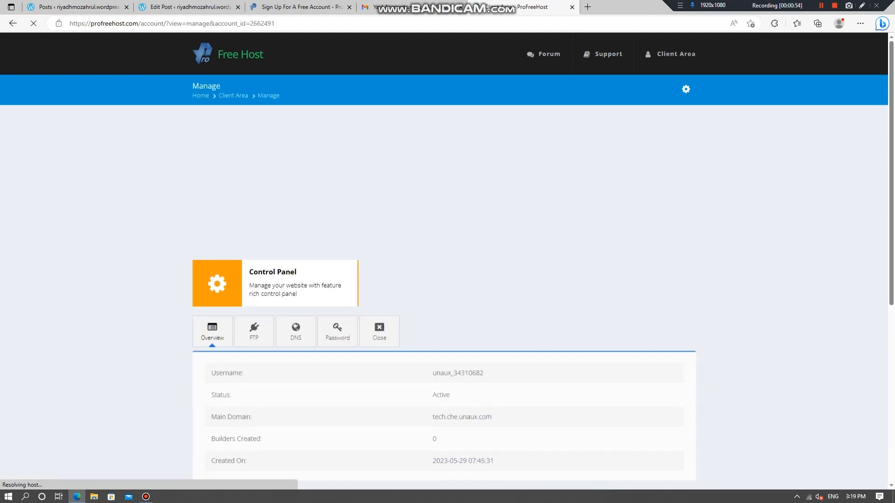
pyautogui.scroll(-7, 443, 261)
pyautogui.scroll(5, 443, 261)
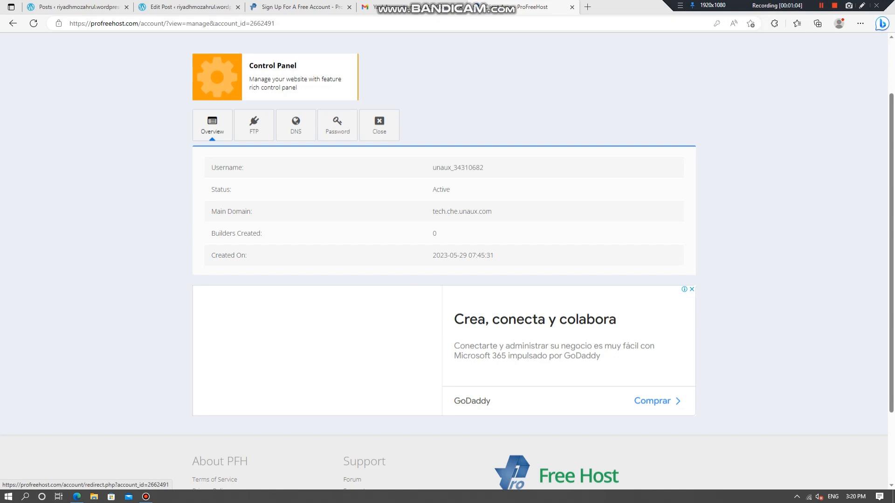
pyautogui.click(217, 77)
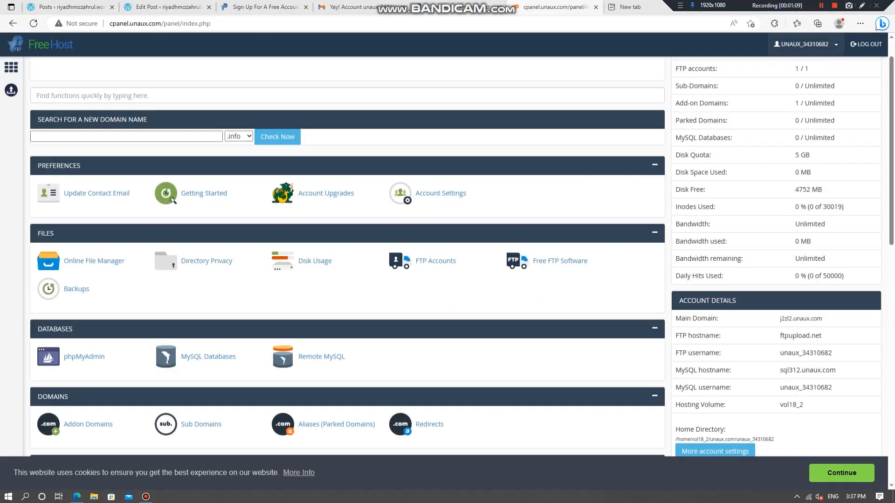
# Open the Softaculous Apps Installer from the Software section and start the WordPress installation form.
pyautogui.scroll(-7, 347, 256)
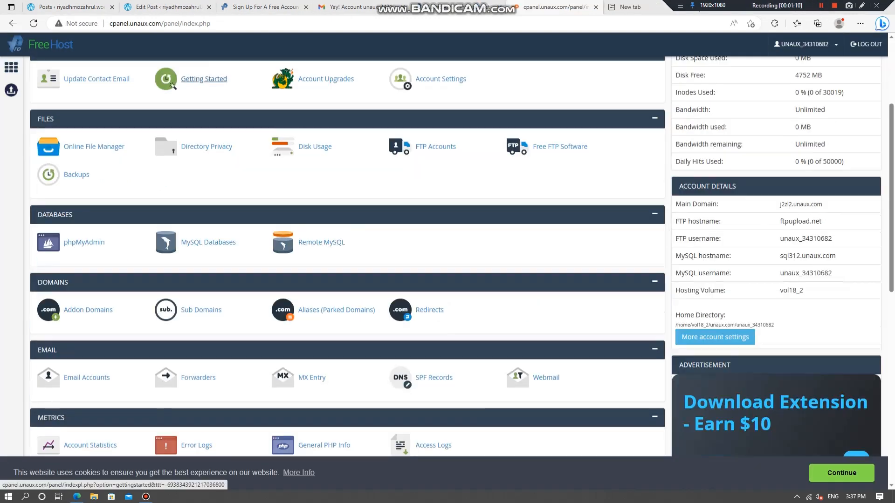
pyautogui.scroll(-2, 219, 238)
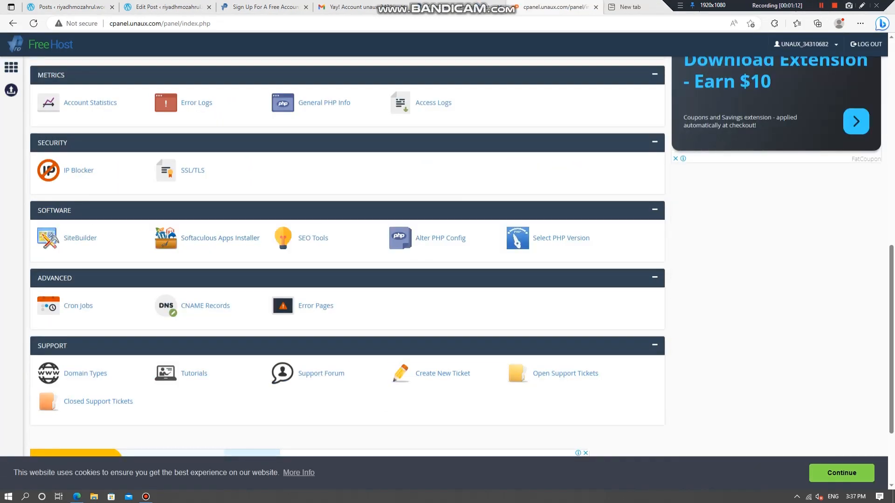
pyautogui.click(220, 238)
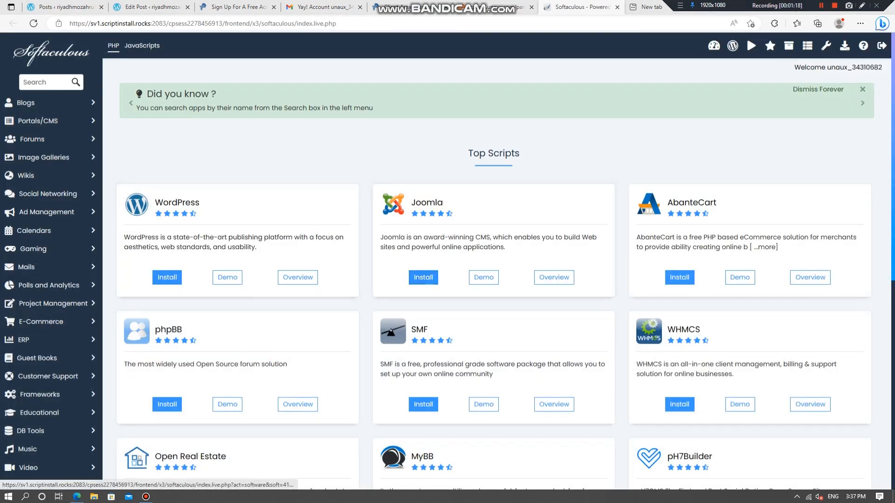
pyautogui.click(167, 278)
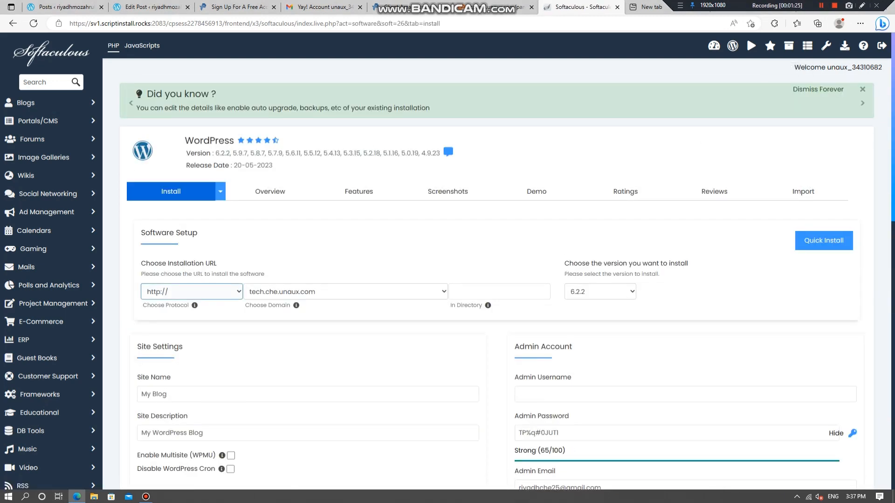
pyautogui.scroll(-8, 447, 261)
pyautogui.scroll(6, 447, 261)
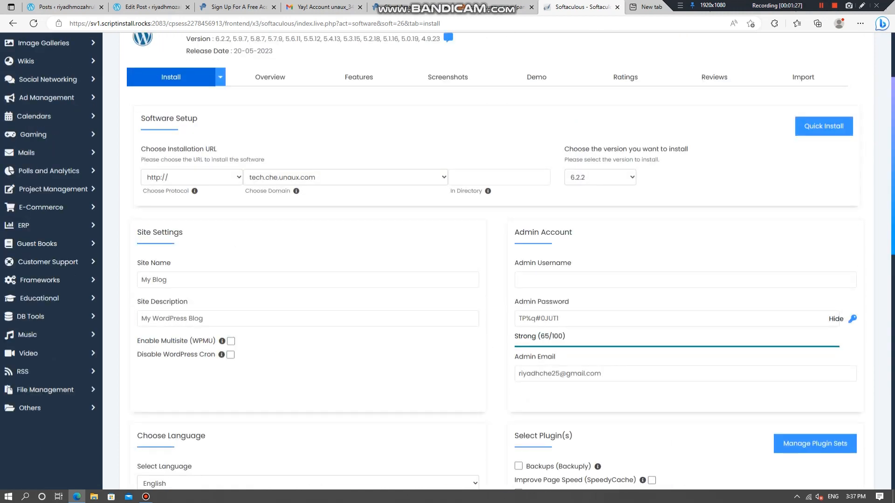
pyautogui.click(821, 6)
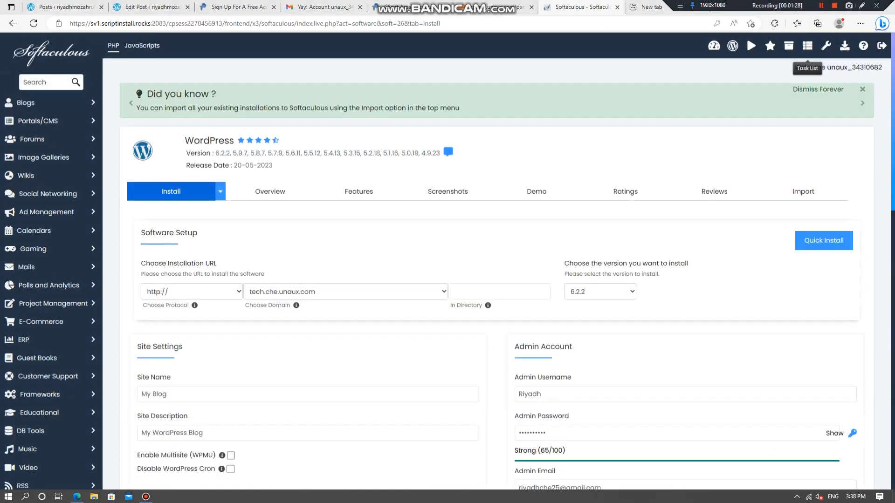
pyautogui.scroll(-3, 447, 261)
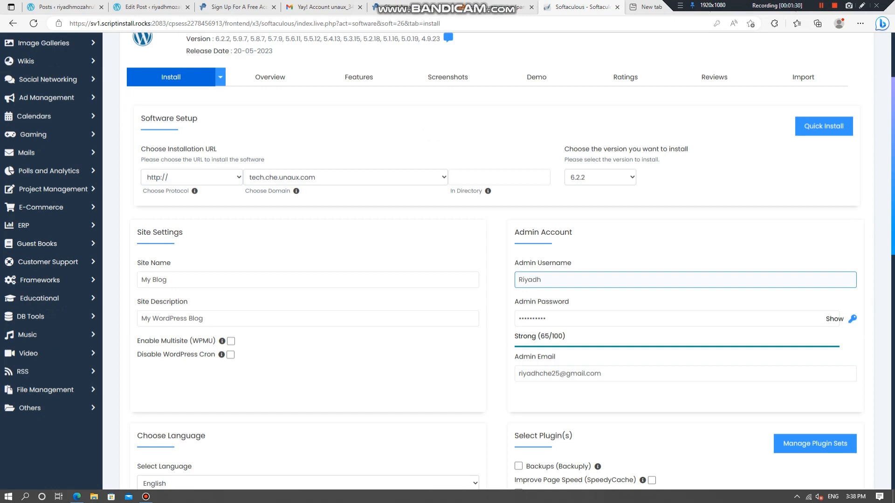
pyautogui.click(837, 319)
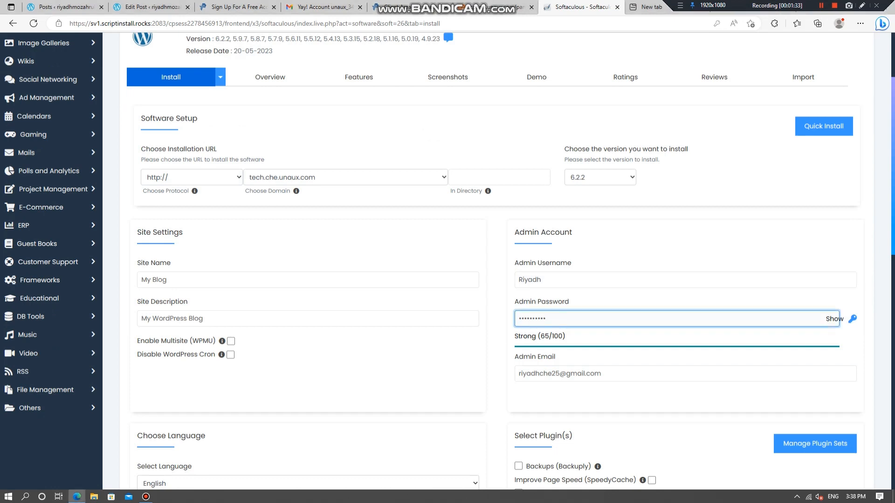
pyautogui.scroll(-10, 497, 368)
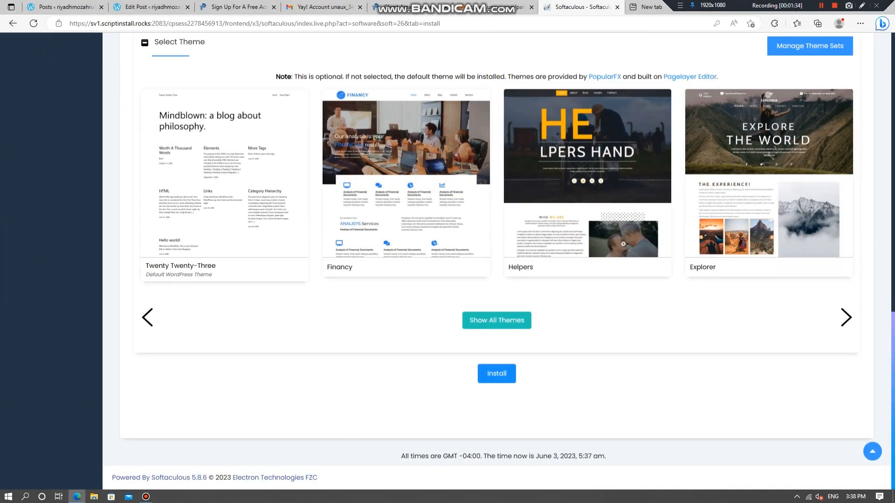
pyautogui.click(497, 373)
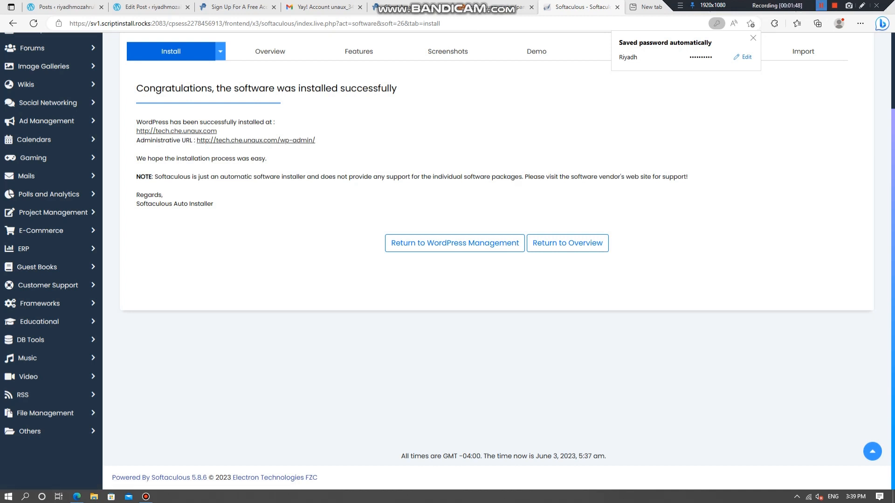
# Open the new site's administrative URL, tech.che.unaux.com/wp-admin, and look over the WordPress dashboard.
pyautogui.click(256, 140)
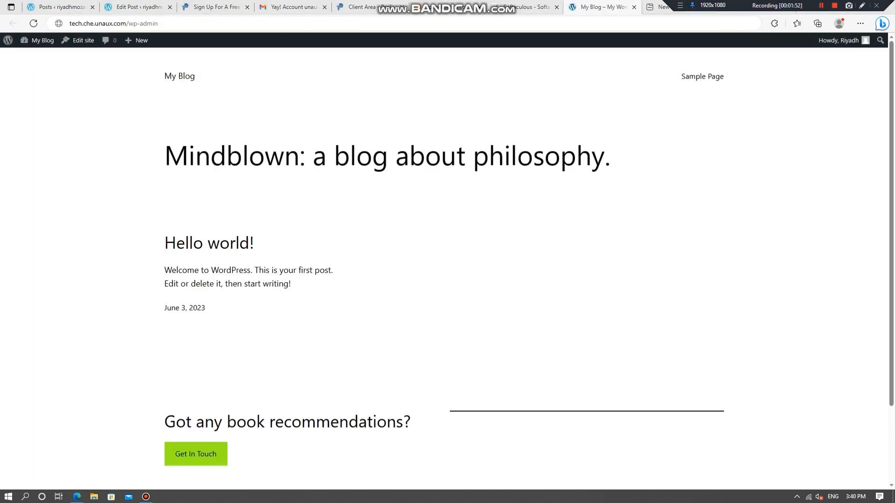
pyautogui.click(158, 23)
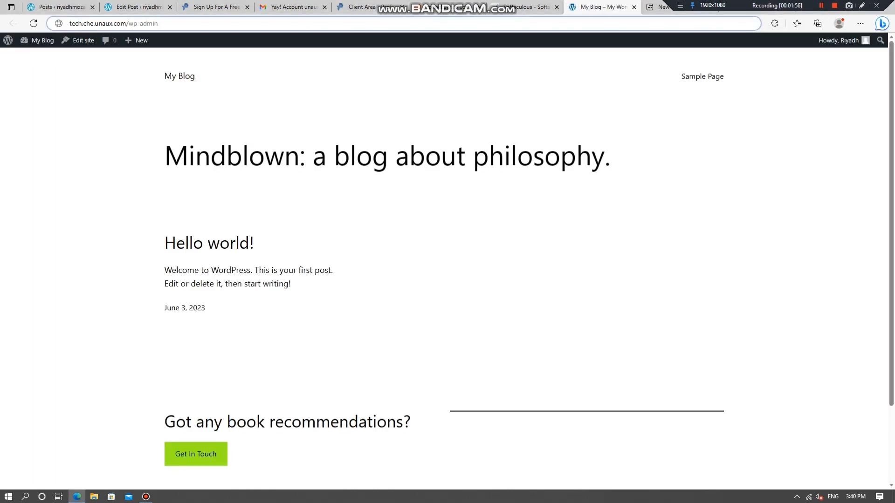
pyautogui.press('Return')
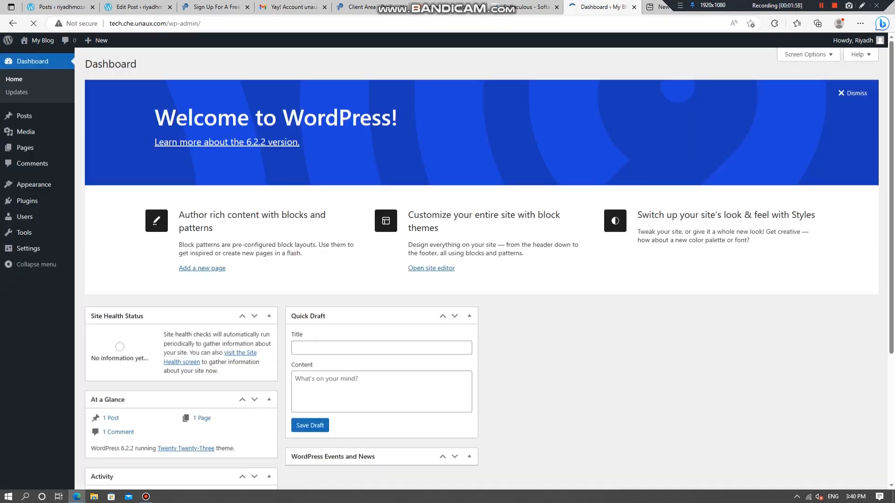
pyautogui.scroll(-5, 482, 261)
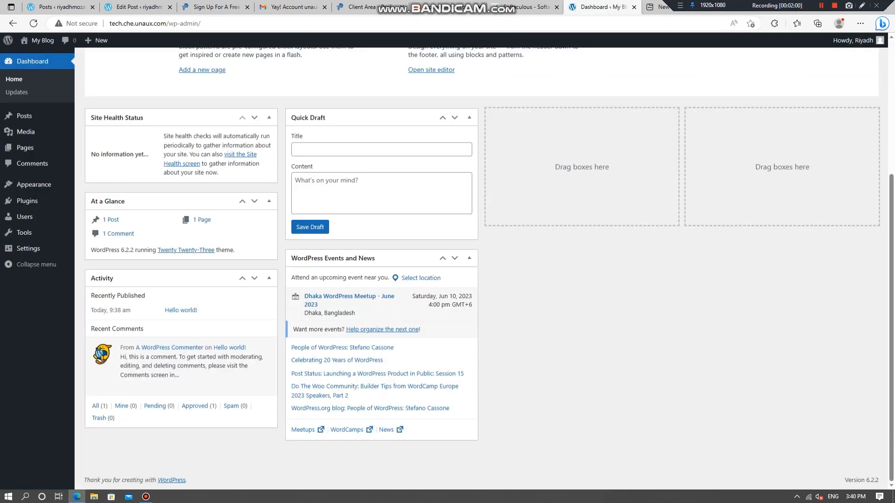
pyautogui.scroll(5, 482, 261)
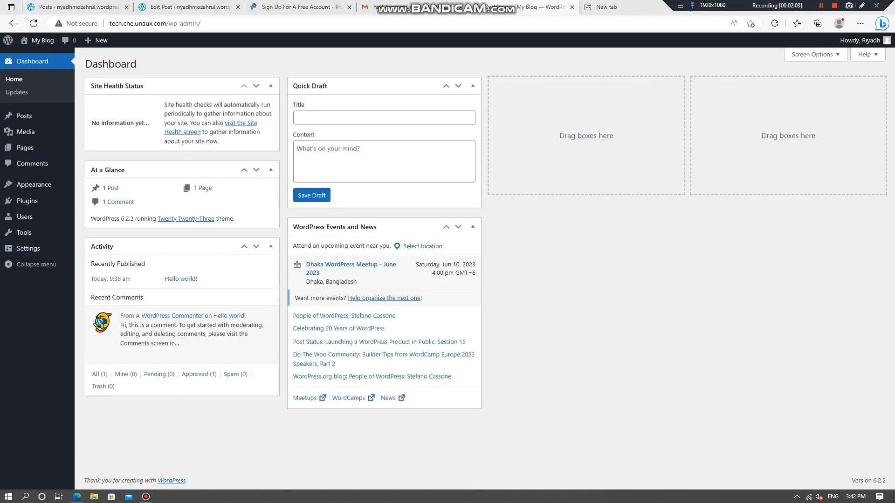
# Open the list of installed themes for the WordPress site.
pyautogui.moveTo(33, 185)
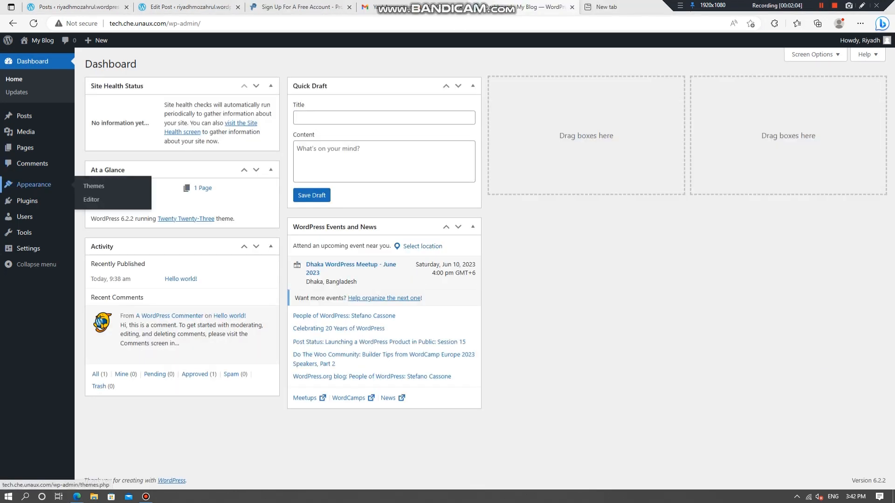
pyautogui.click(94, 185)
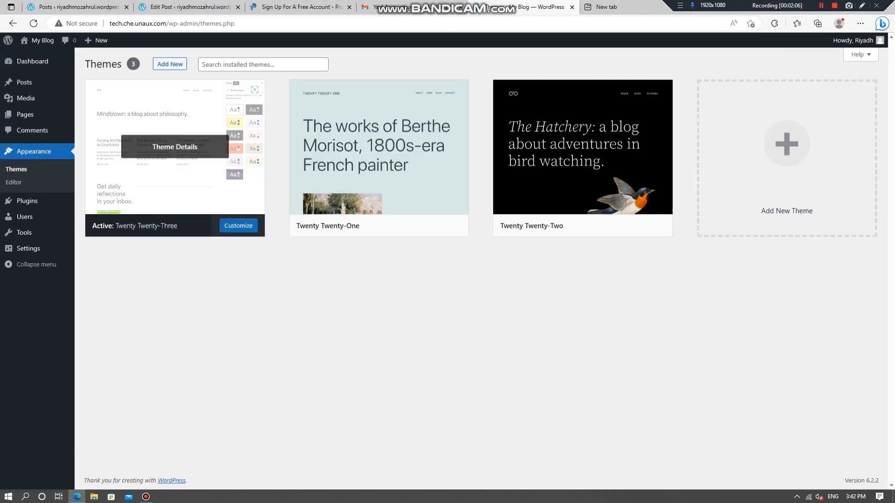
# Search the installed themes for "astra" and clear the search.
pyautogui.click(247, 64)
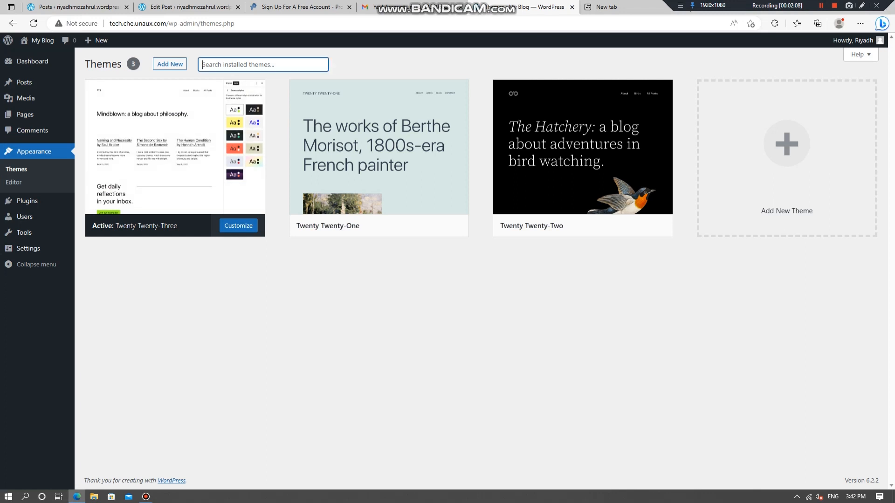
pyautogui.write('as')
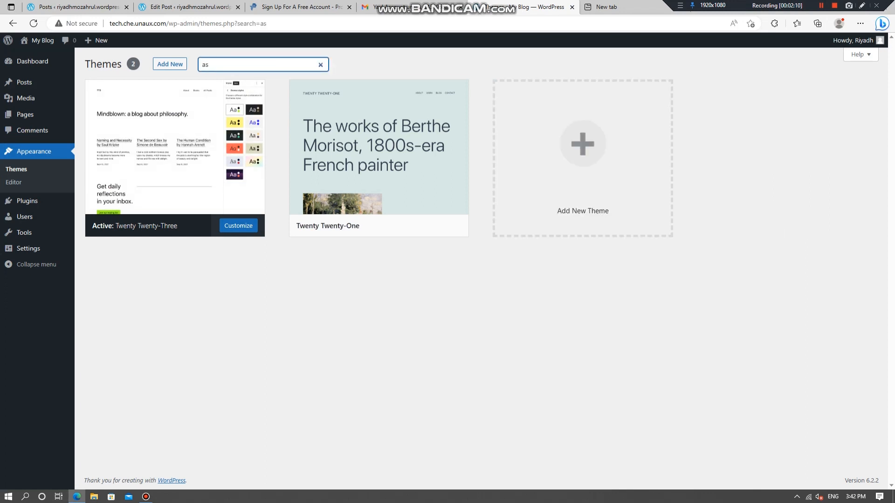
pyautogui.write('tra')
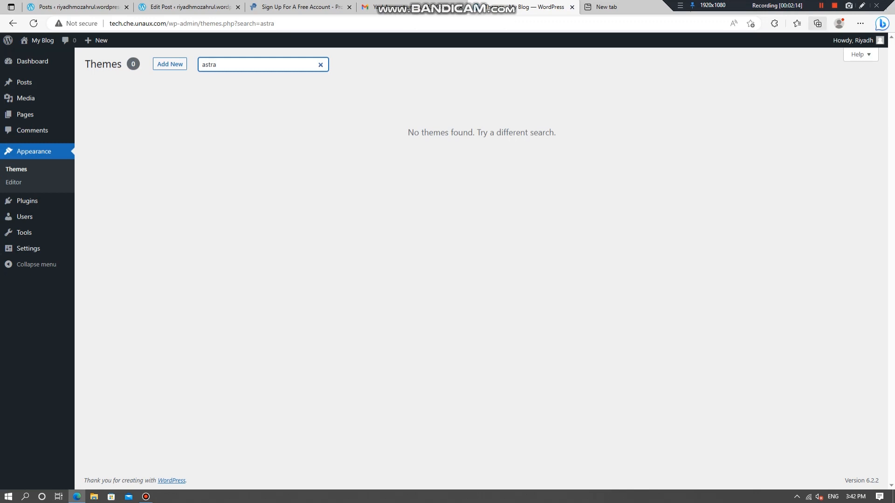
pyautogui.press('BackSpace')
pyautogui.press('BackSpace')
pyautogui.press('BackSpace')
pyautogui.press('BackSpace')
pyautogui.press('BackSpace')
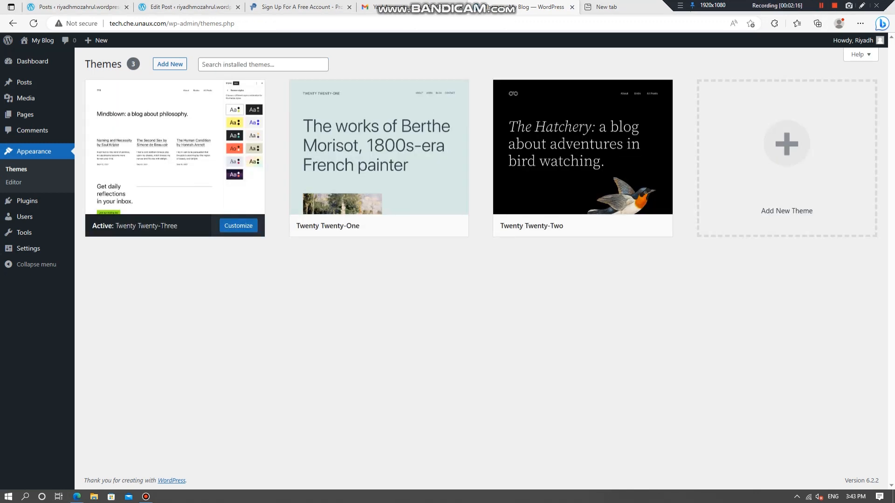
# Search the WordPress theme directory for "astra", then install and activate the Astra theme.
pyautogui.click(170, 64)
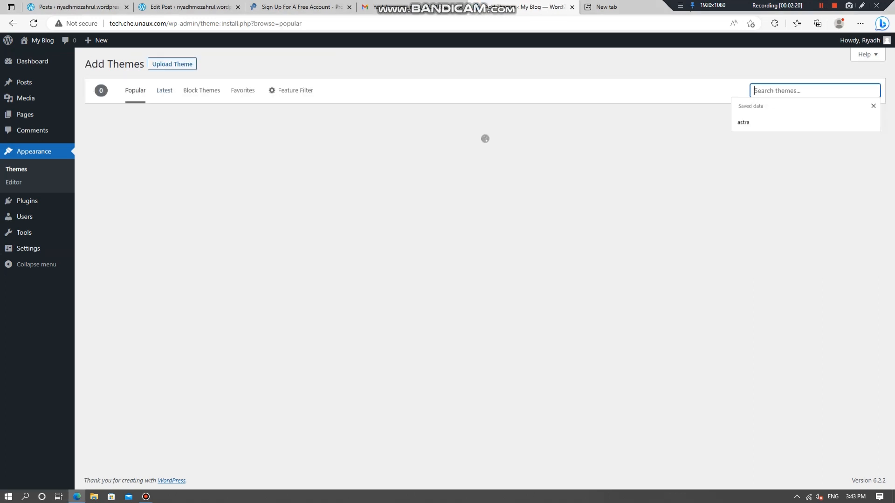
pyautogui.press('Down')
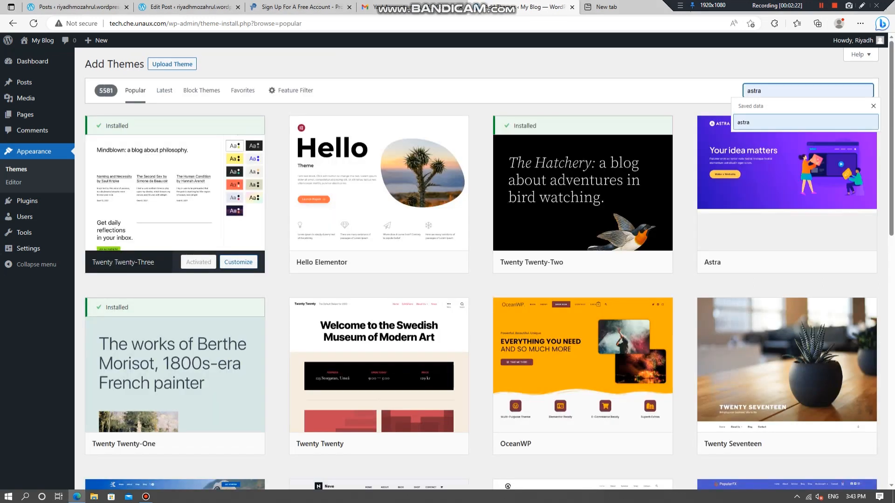
pyautogui.press('Return')
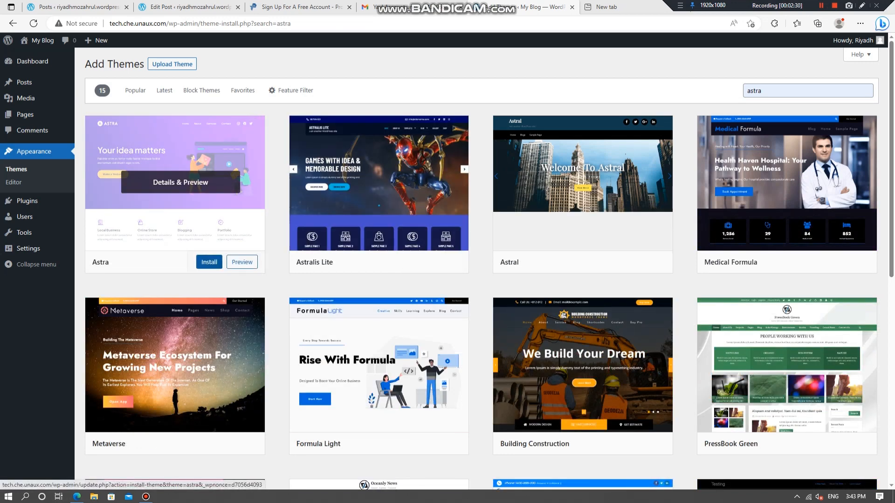
pyautogui.click(209, 262)
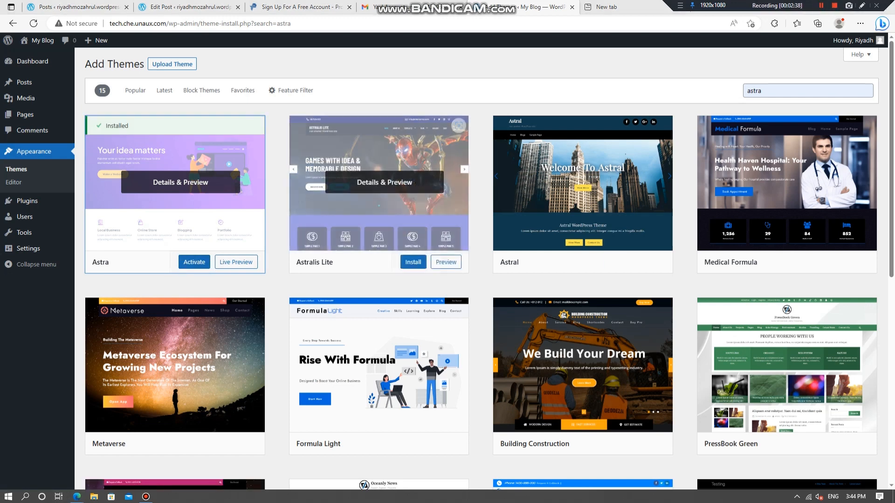
pyautogui.click(193, 262)
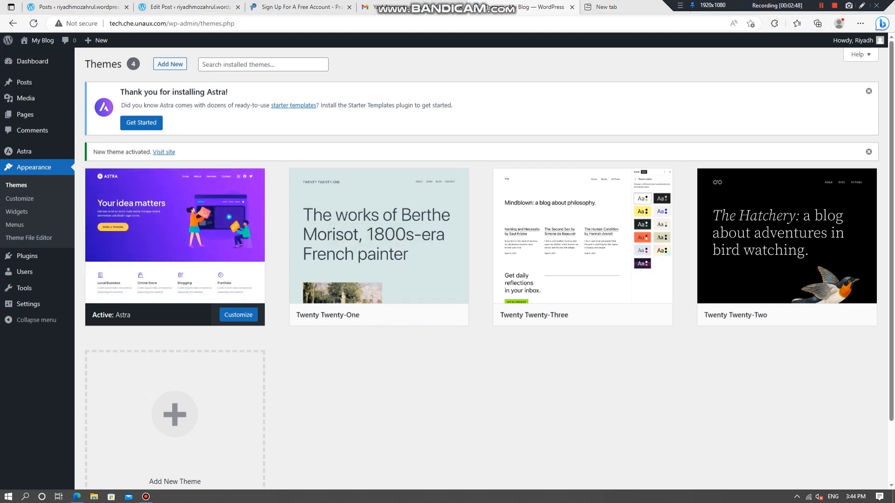
# Get started with Astra's Starter Templates plugin and choose Elementor as the page builder.
pyautogui.click(141, 123)
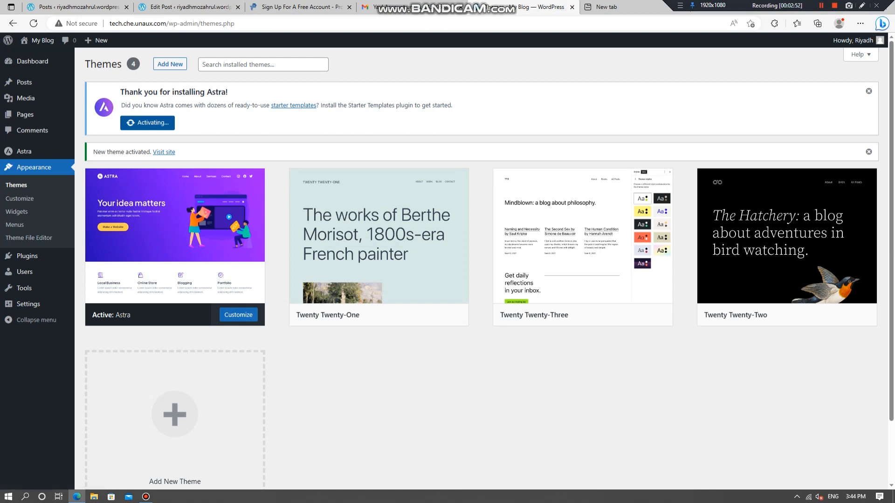
pyautogui.click(821, 6)
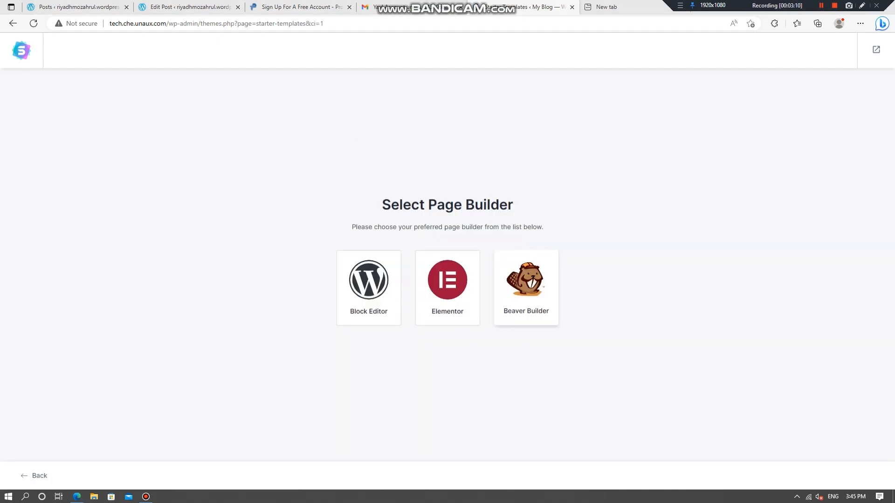
pyautogui.click(447, 288)
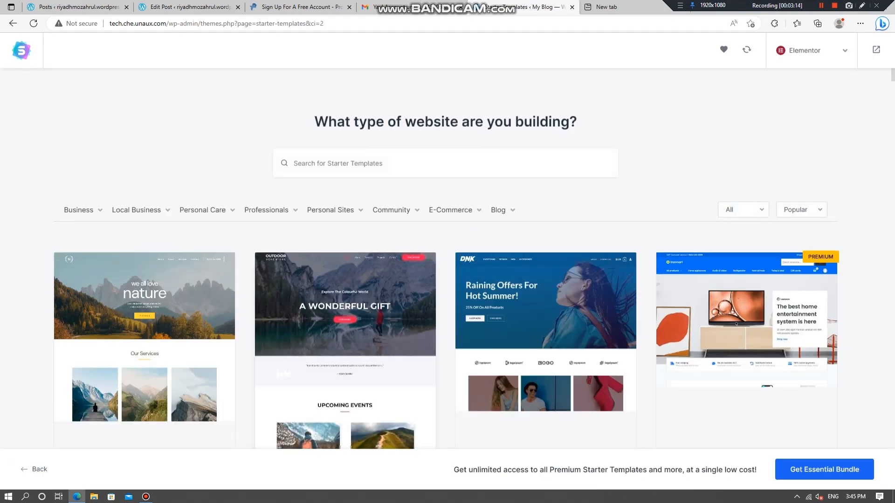
# Browse the Elementor starter templates, open Love Nature and look through its full page preview.
pyautogui.scroll(-7, 447, 279)
pyautogui.scroll(-6, 448, 257)
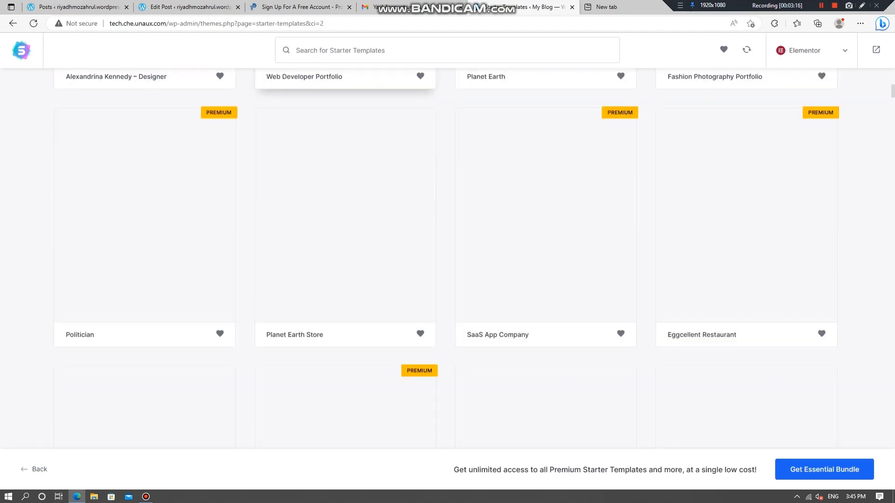
pyautogui.scroll(6, 447, 256)
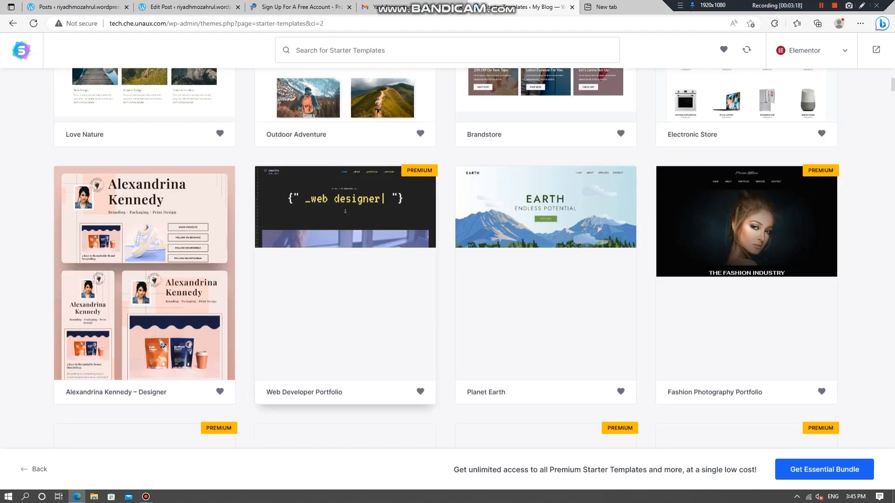
pyautogui.scroll(7, 447, 256)
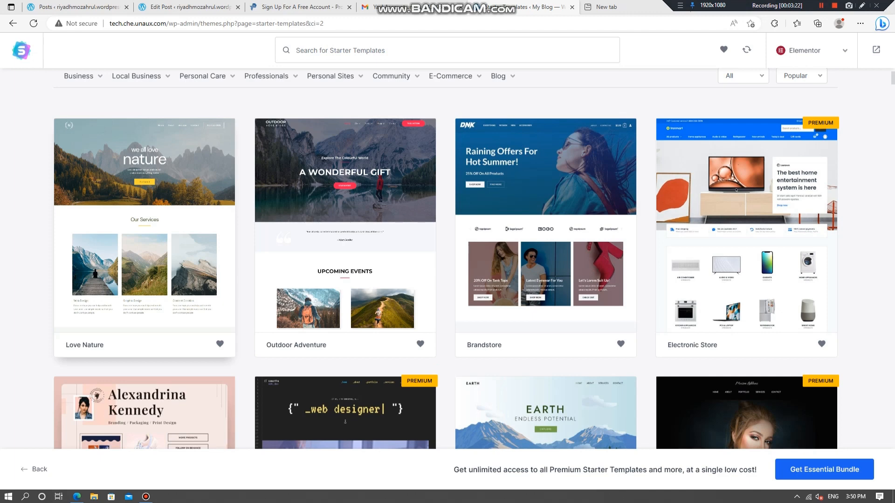
pyautogui.click(144, 233)
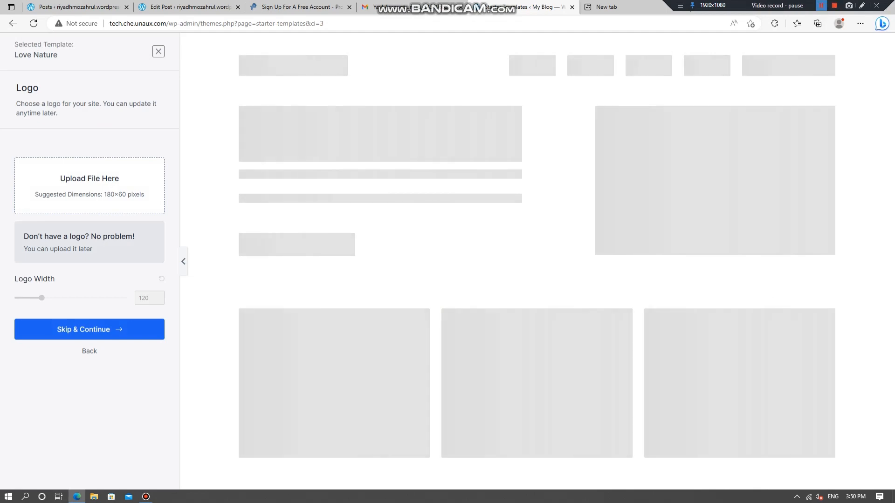
pyautogui.scroll(-3, 533, 261)
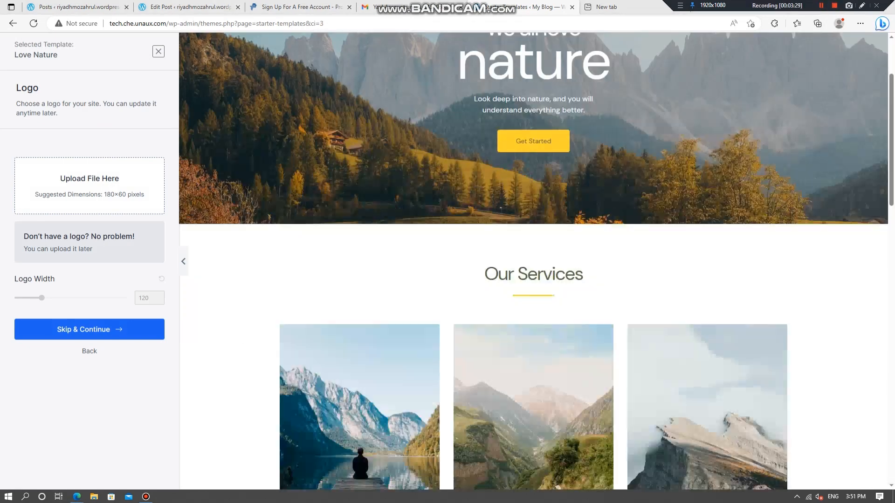
pyautogui.scroll(-5, 533, 261)
pyautogui.scroll(-15, 533, 261)
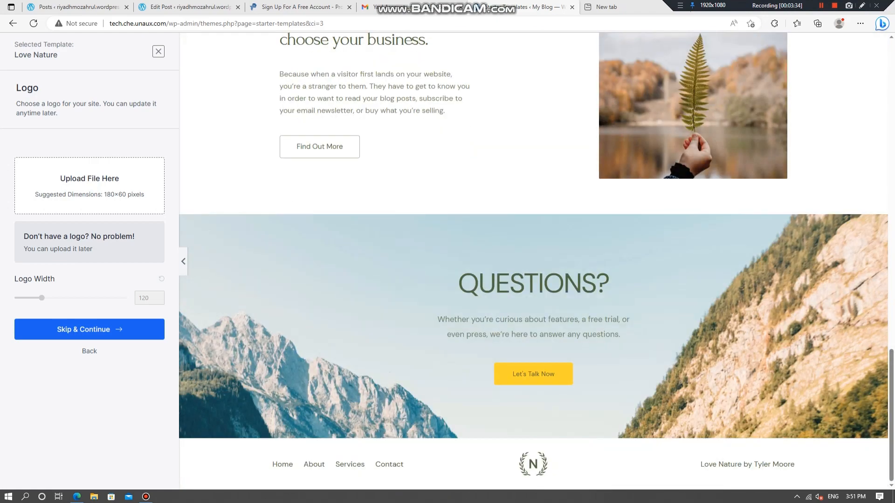
pyautogui.scroll(20, 533, 261)
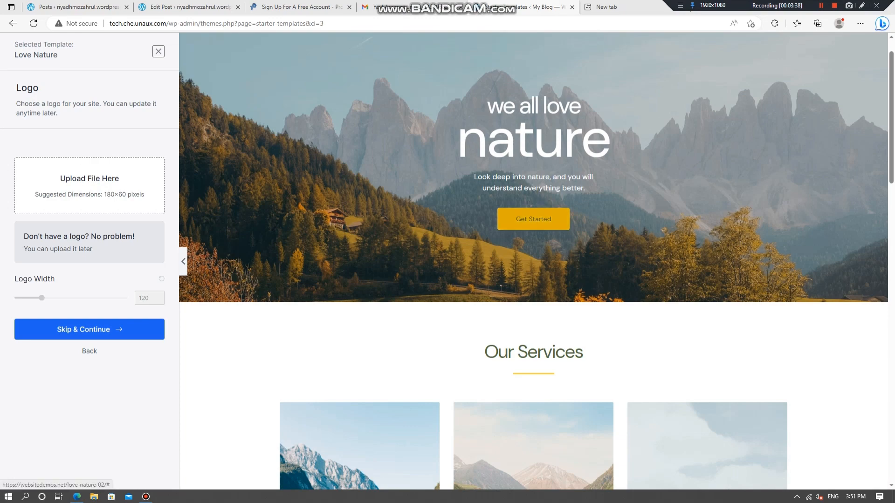
pyautogui.scroll(1, 533, 224)
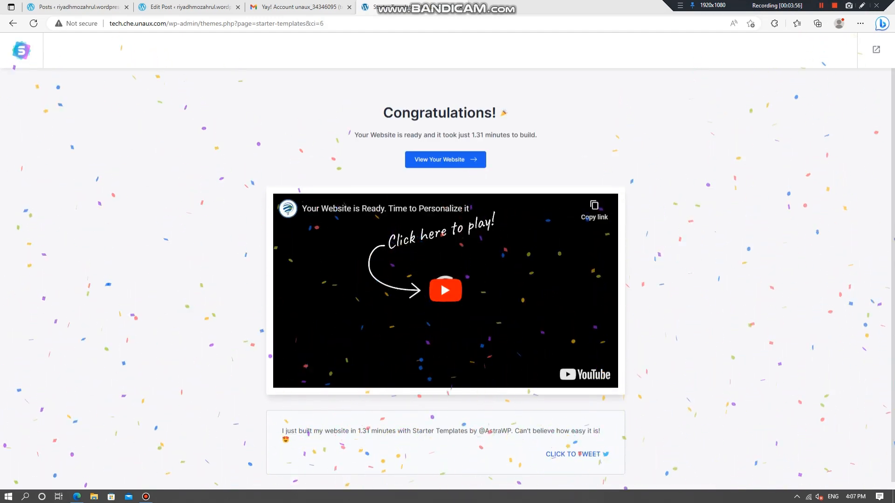
# Open the built website's home page in Elementor and go through the What's New announcements, choosing to activate containers.
pyautogui.click(444, 159)
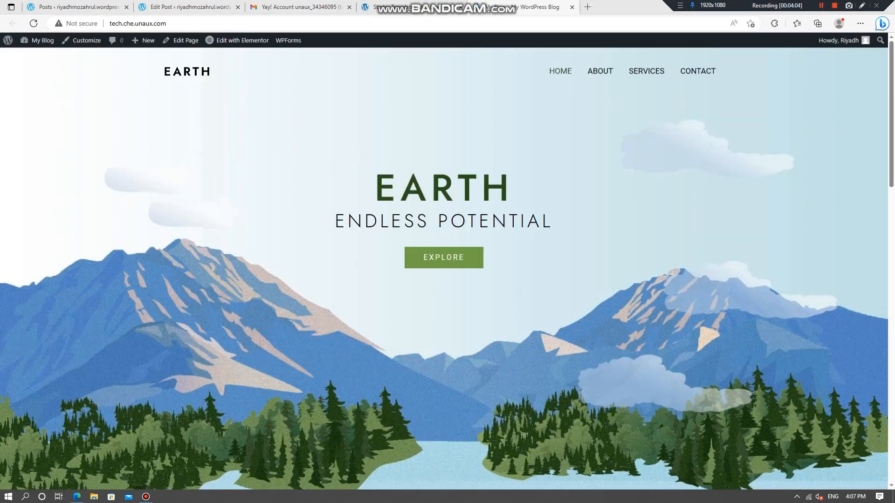
pyautogui.moveTo(240, 40)
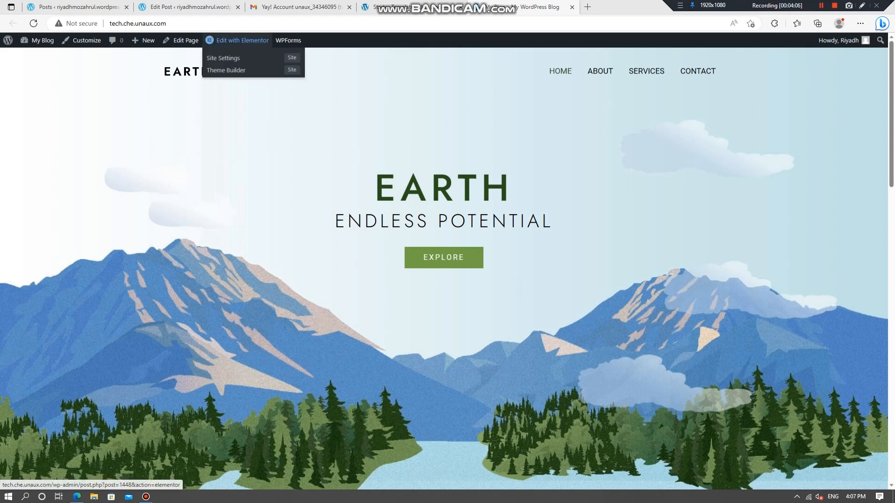
pyautogui.click(240, 40)
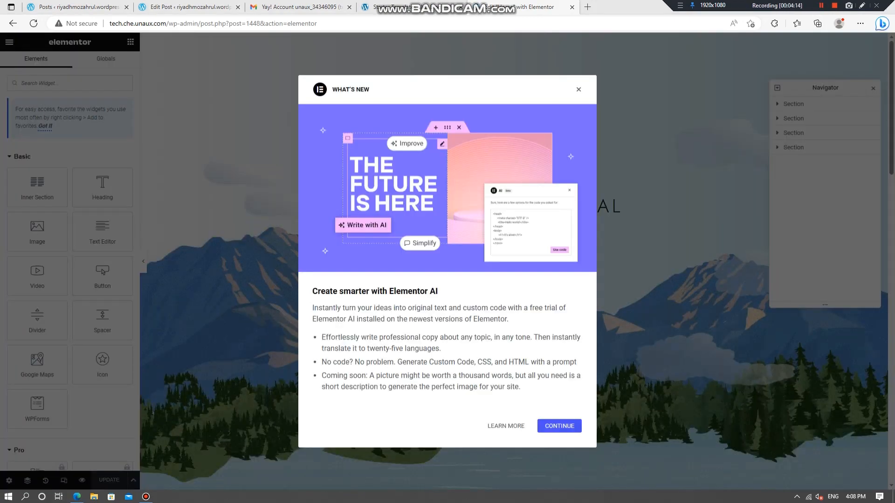
pyautogui.click(559, 426)
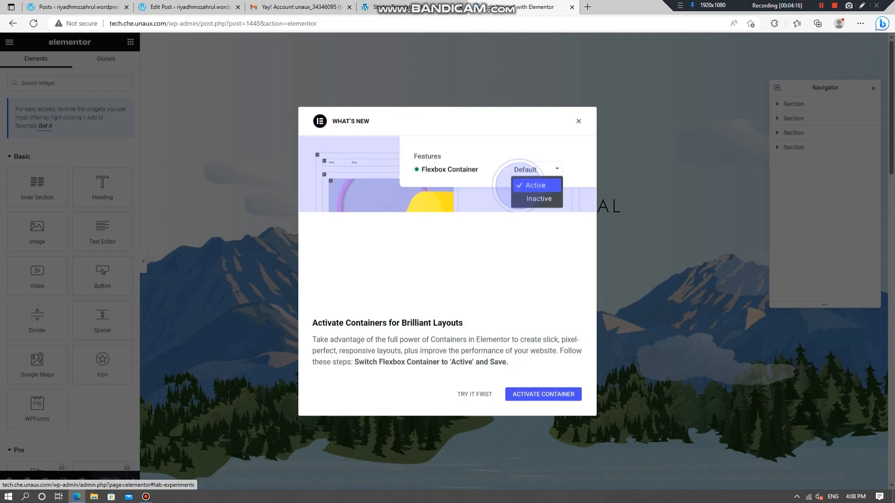
pyautogui.click(543, 394)
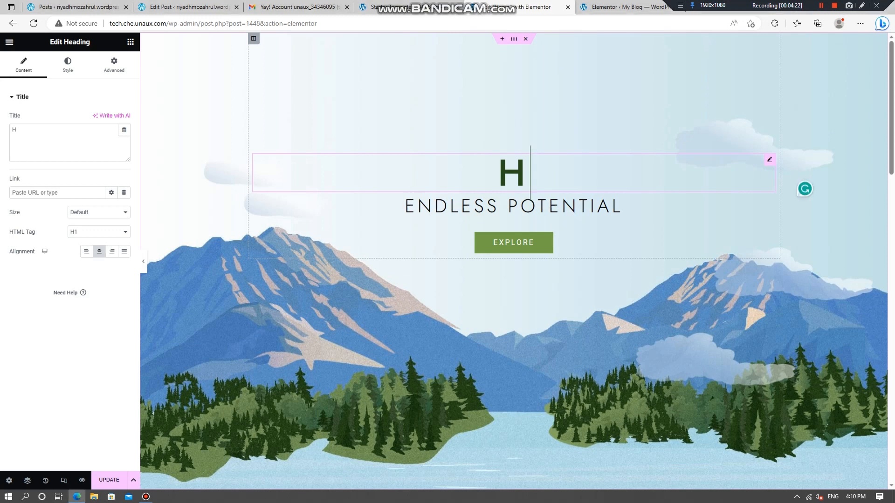
# Change the home page's main heading to "HI WELCOME MY WEBSITE" and the subheading below it to "About us".
pyautogui.write('I WELCOME MY WEBSITE')
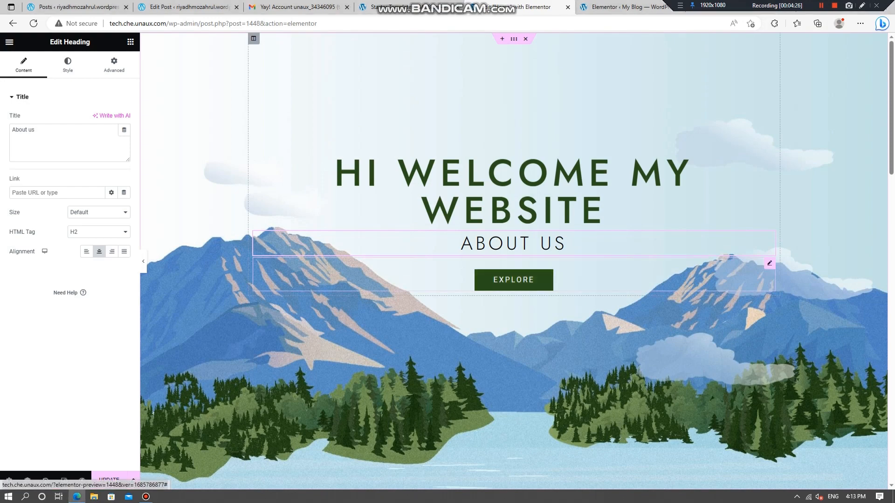
pyautogui.click(513, 280)
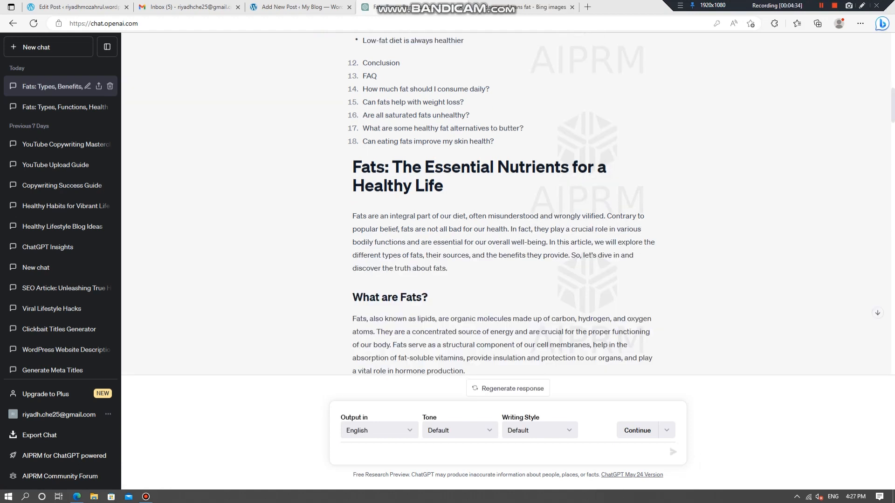
# Copy the ChatGPT article on fats from its main heading through the Conclusion and paste it into the new WordPress post's body.
pyautogui.moveTo(352, 167); pyautogui.dragTo(368, 239)
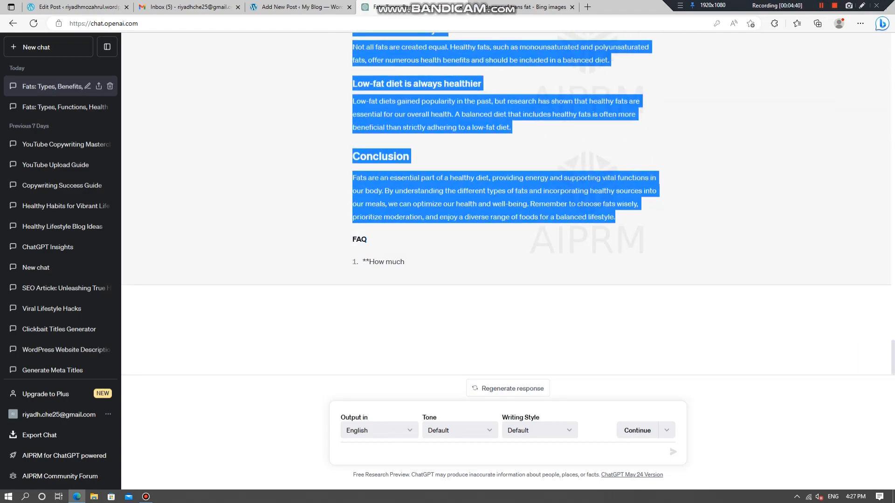
pyautogui.rightClick(623, 193)
pyautogui.click(640, 200)
pyautogui.click(298, 6)
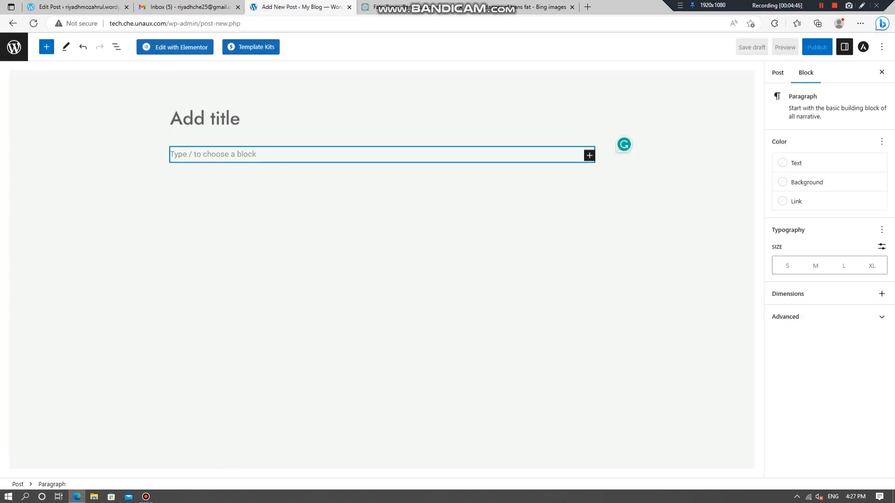
pyautogui.hotkey('ctrl', 'v')
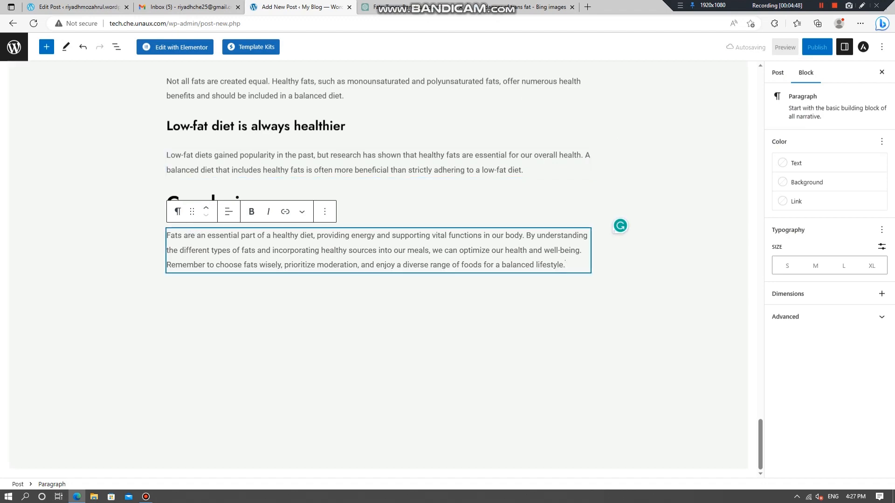
# Copy the heading "Fats: The Essential Nutrients for a Healthy Life" into the post title and delete the duplicate heading text from the body.
pyautogui.scroll(20, 378, 298)
pyautogui.click(368, 335)
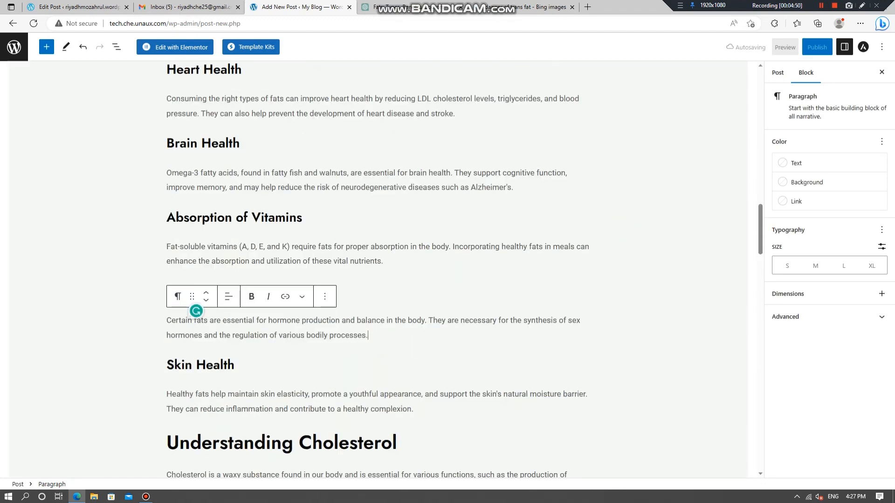
pyautogui.scroll(20, 378, 279)
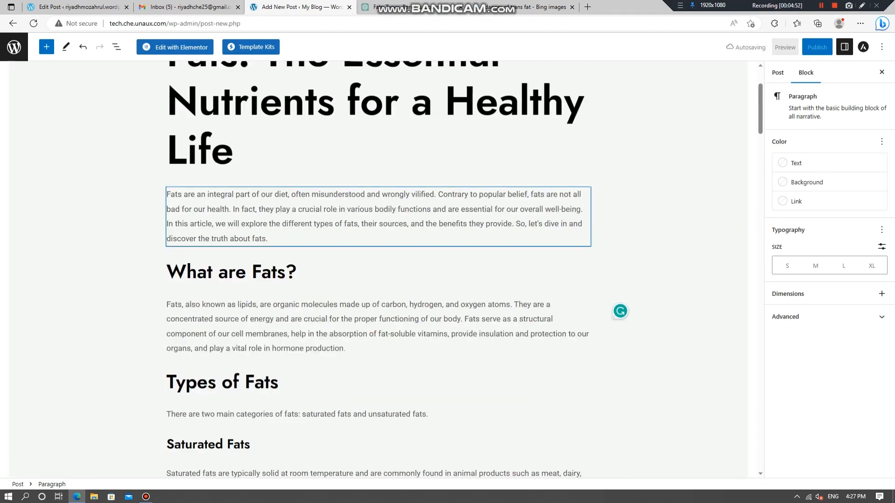
pyautogui.scroll(3, 378, 219)
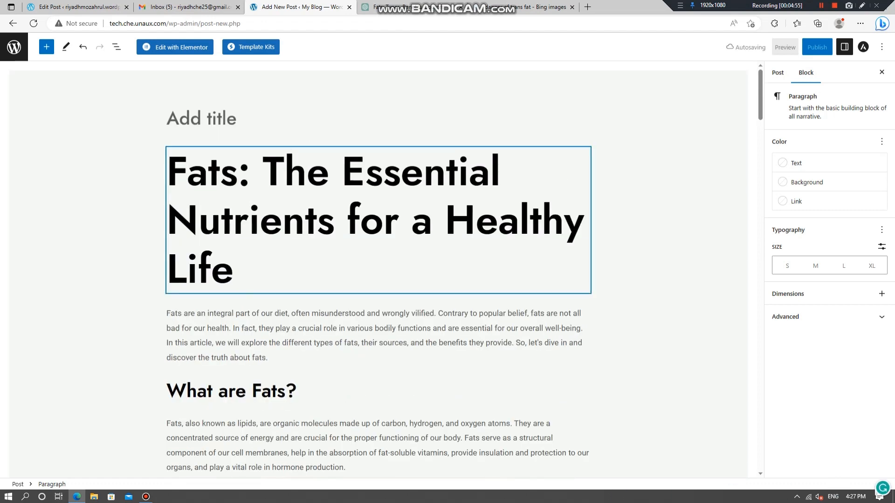
pyautogui.moveTo(167, 172); pyautogui.dragTo(234, 275)
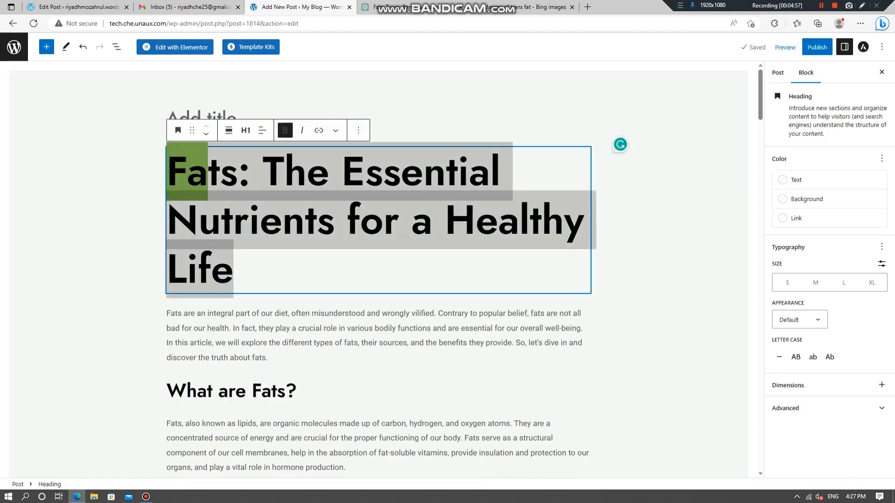
pyautogui.rightClick(281, 202)
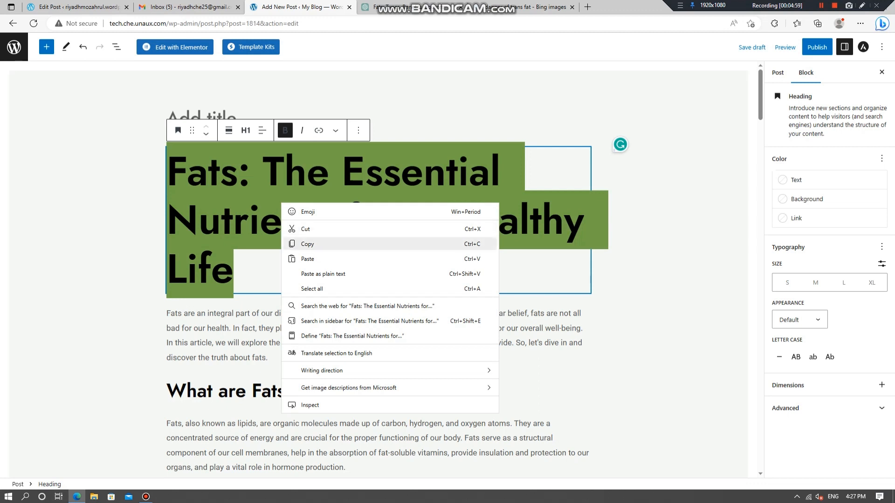
pyautogui.click(303, 244)
pyautogui.click(228, 113)
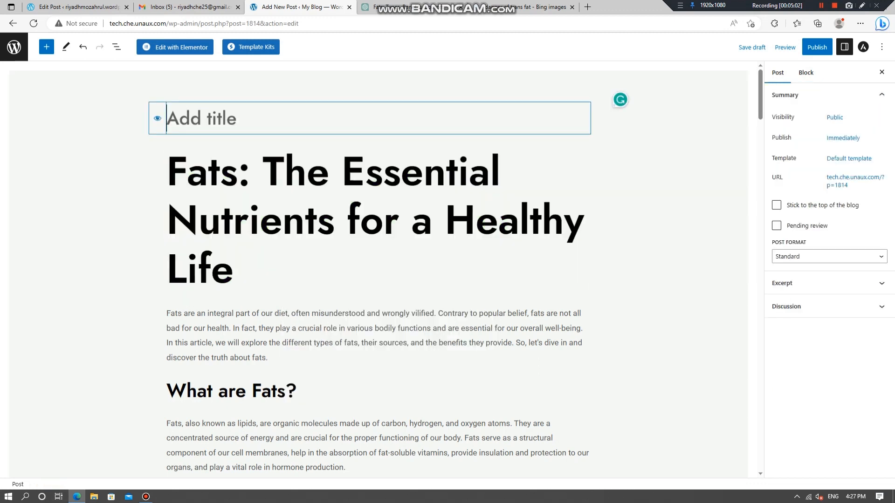
pyautogui.hotkey('ctrl', 'v')
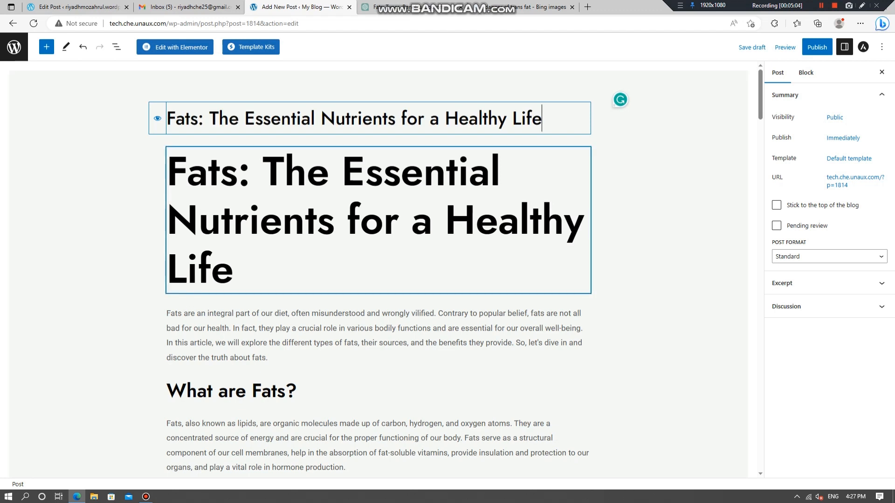
pyautogui.tripleClick(326, 221)
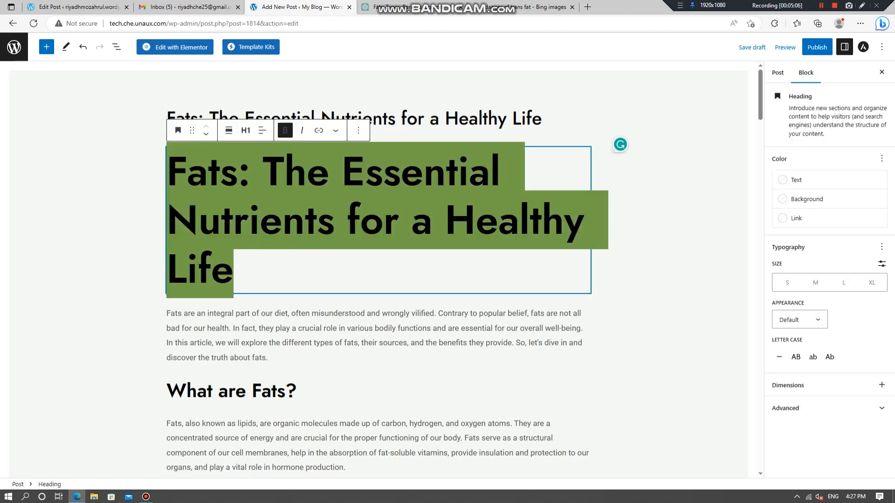
pyautogui.press('BackSpace')
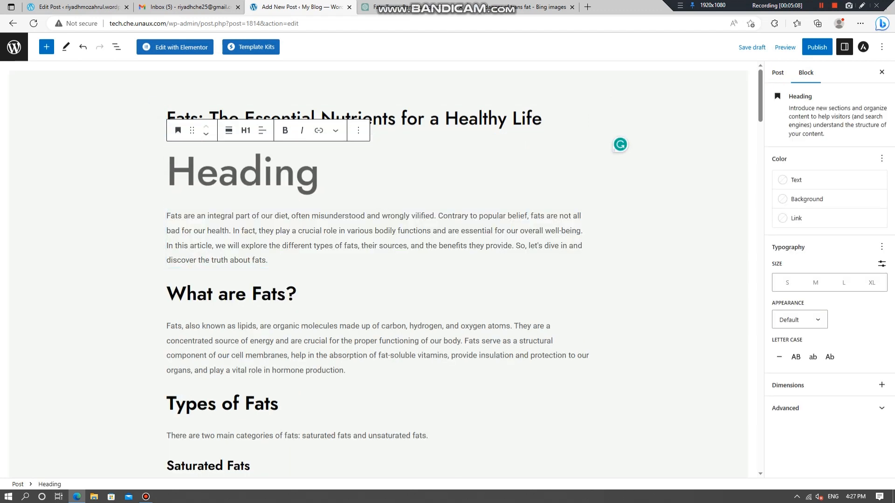
# Undo the deletion of the body's main heading and upload the picture f1 as an image block above the "What are Fats?" heading.
pyautogui.hotkey('ctrl', 'z')
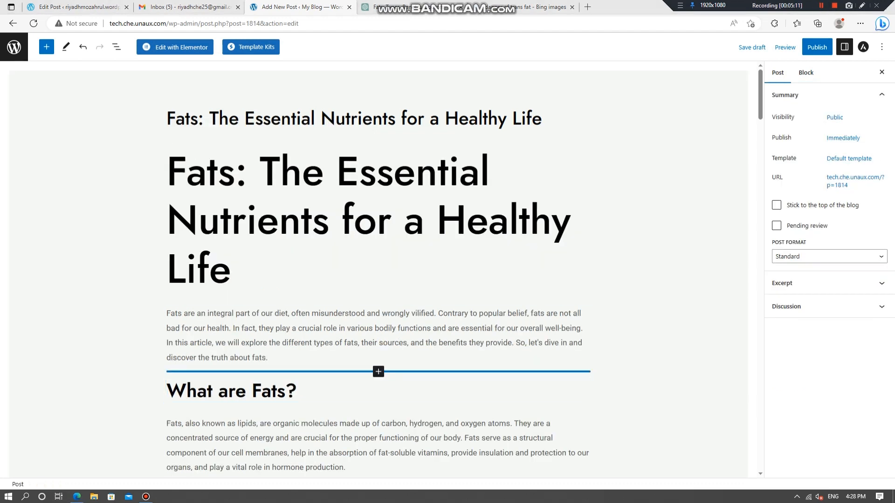
pyautogui.click(378, 371)
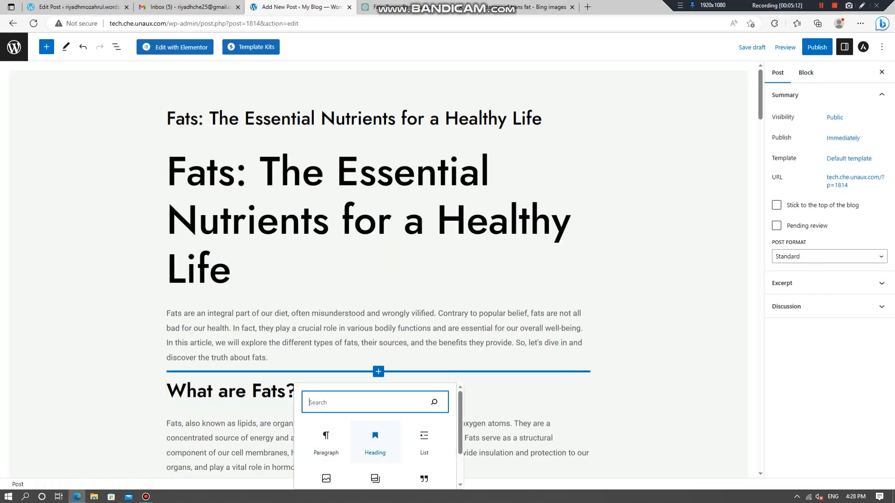
pyautogui.scroll(-1, 375, 438)
pyautogui.click(325, 441)
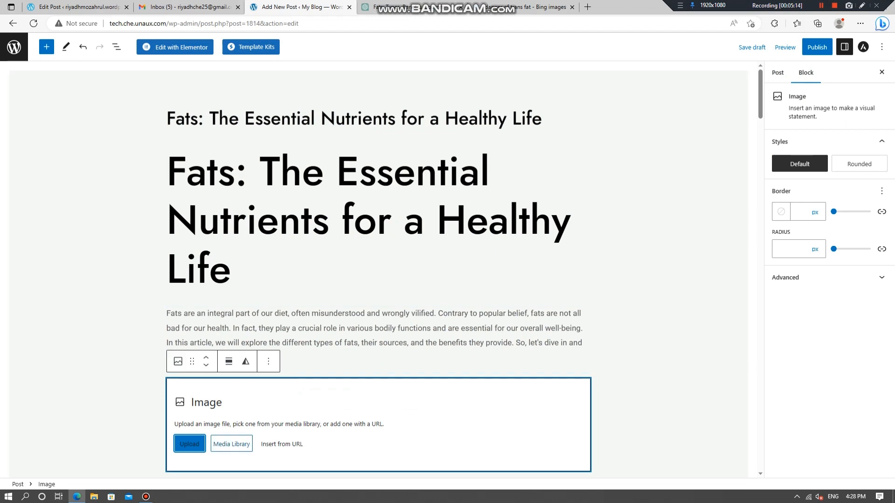
pyautogui.click(189, 444)
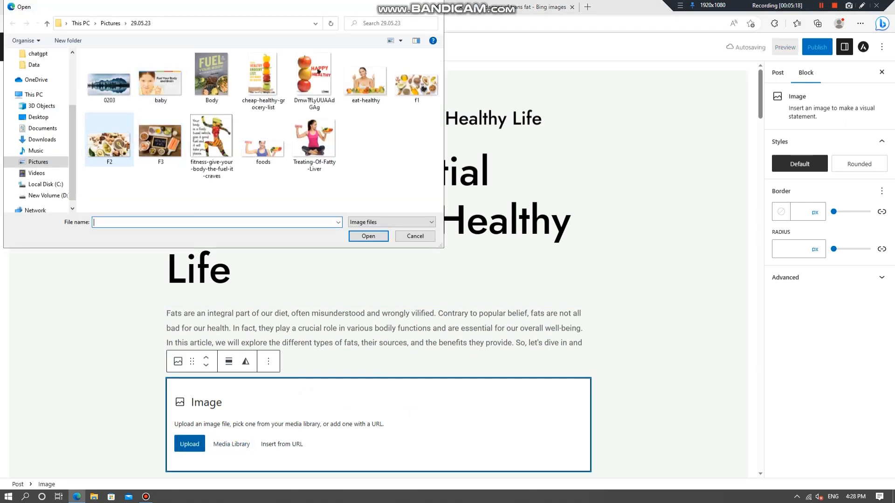
pyautogui.click(416, 84)
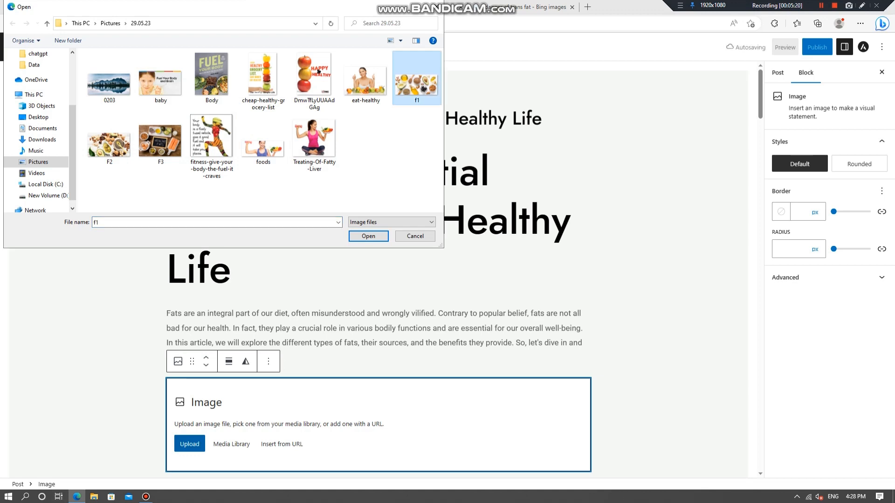
pyautogui.click(368, 236)
pyautogui.scroll(-6, 377, 270)
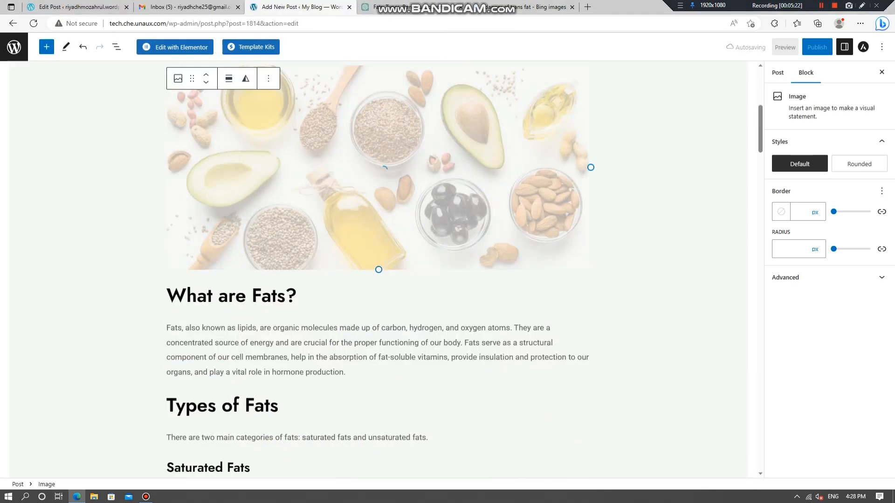
pyautogui.scroll(2, 378, 271)
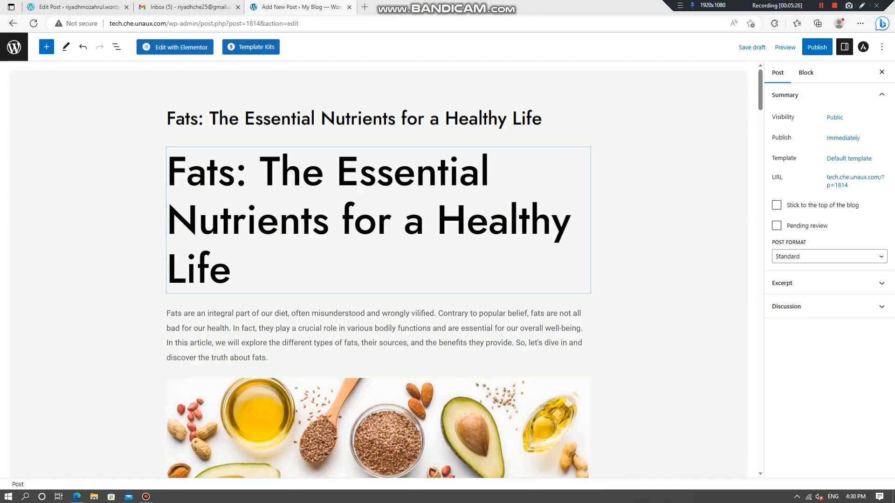
# Check the whole fats article with its pictures through to the Conclusion and publish the post immediately with public visibility.
pyautogui.scroll(-20, 377, 271)
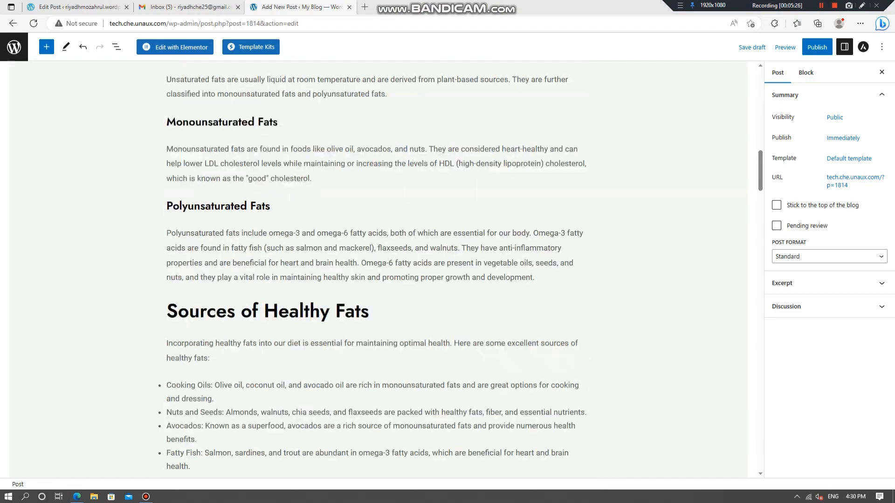
pyautogui.scroll(-10, 377, 270)
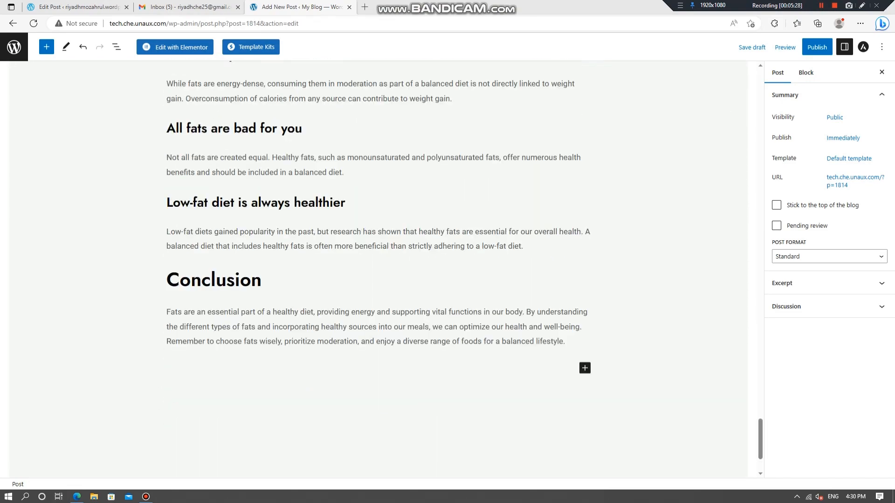
pyautogui.scroll(20, 378, 270)
pyautogui.scroll(20, 377, 270)
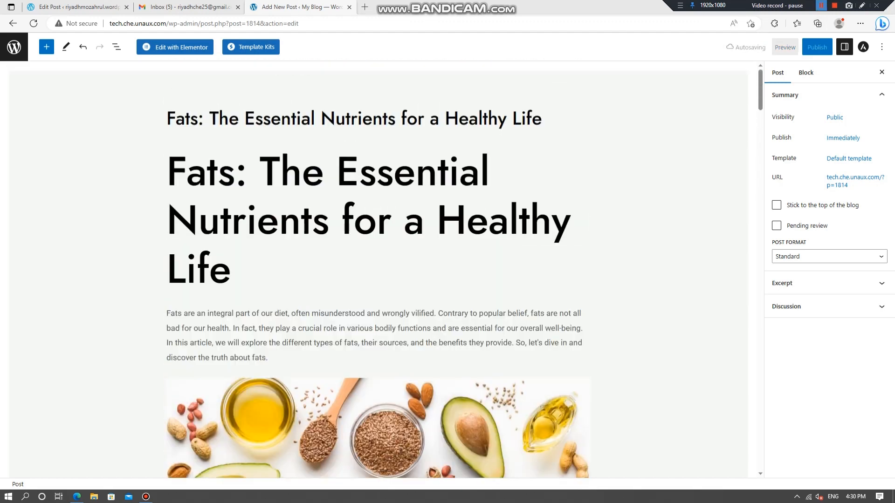
pyautogui.scroll(-20, 377, 270)
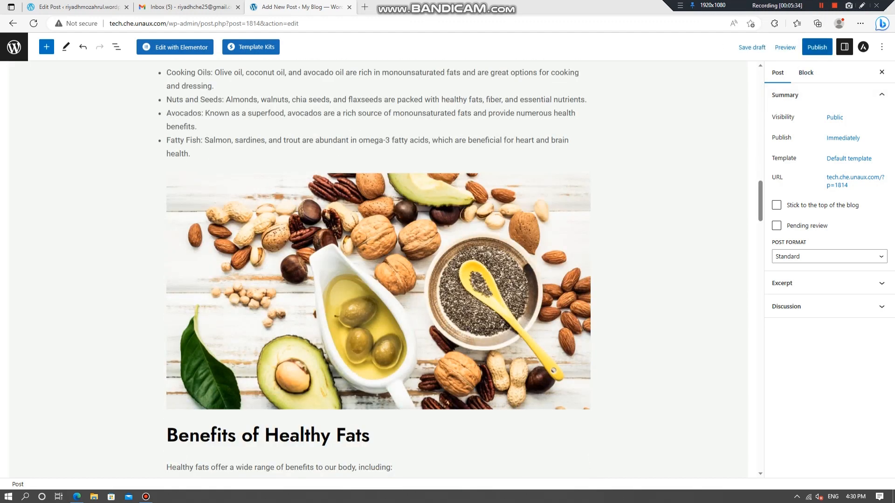
pyautogui.click(816, 47)
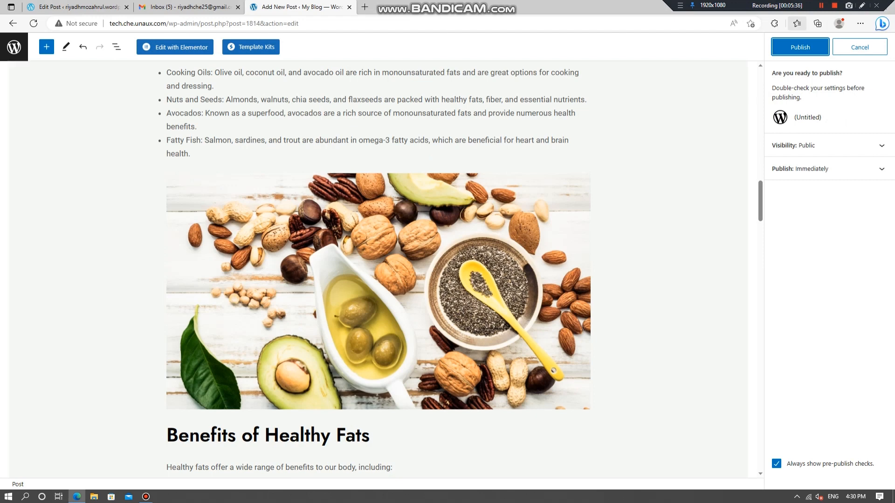
pyautogui.click(800, 47)
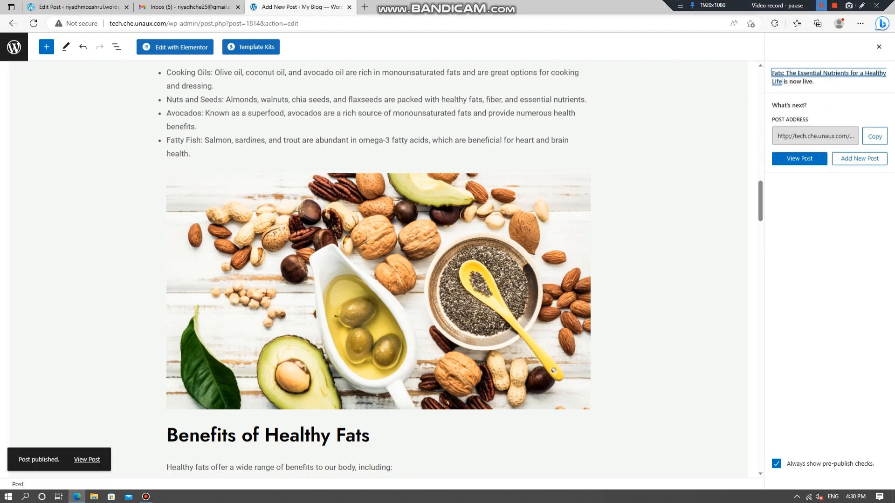
# Open the published fats post on the live site and look over its text and images.
pyautogui.click(87, 460)
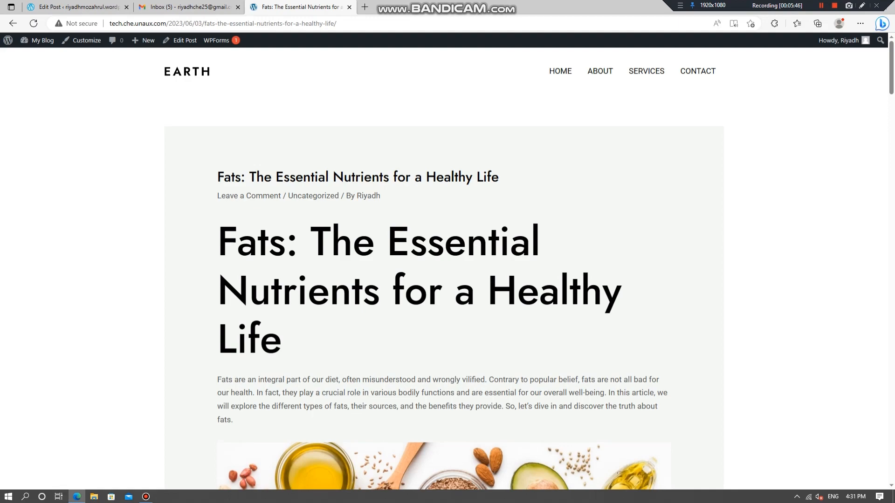
pyautogui.scroll(-20, 443, 269)
pyautogui.scroll(-20, 443, 269)
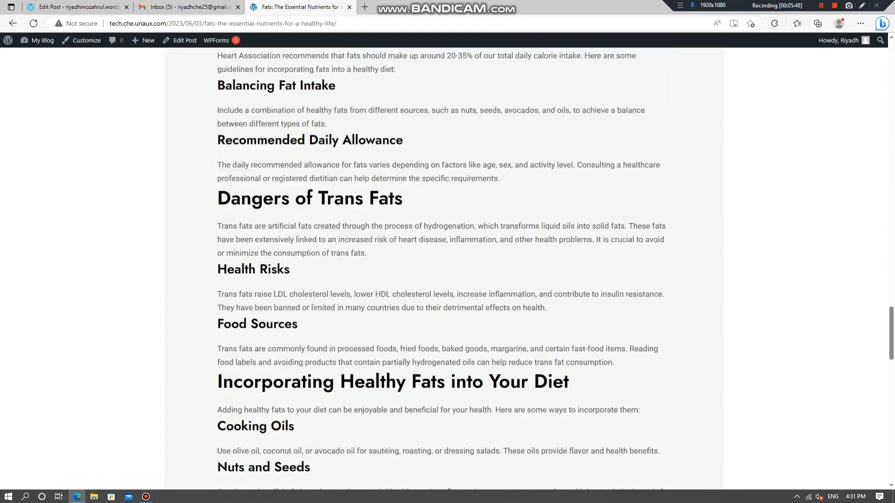
pyautogui.scroll(20, 443, 268)
pyautogui.scroll(20, 443, 268)
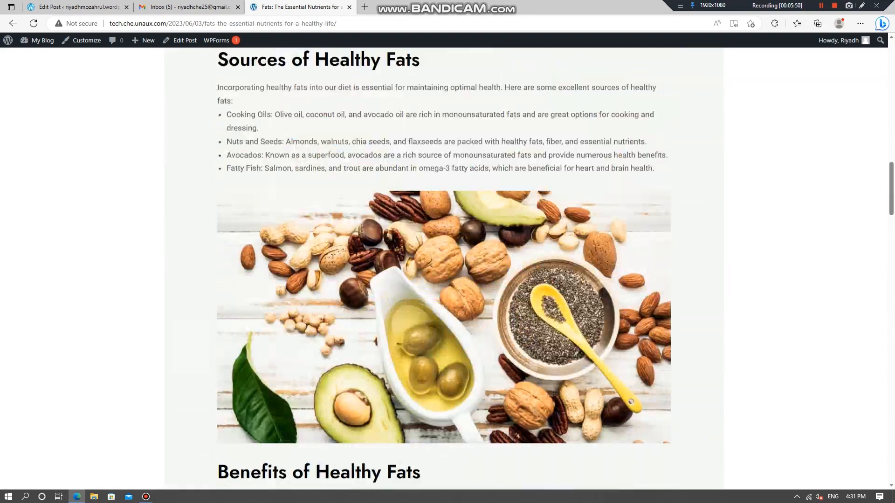
pyautogui.scroll(5, 444, 268)
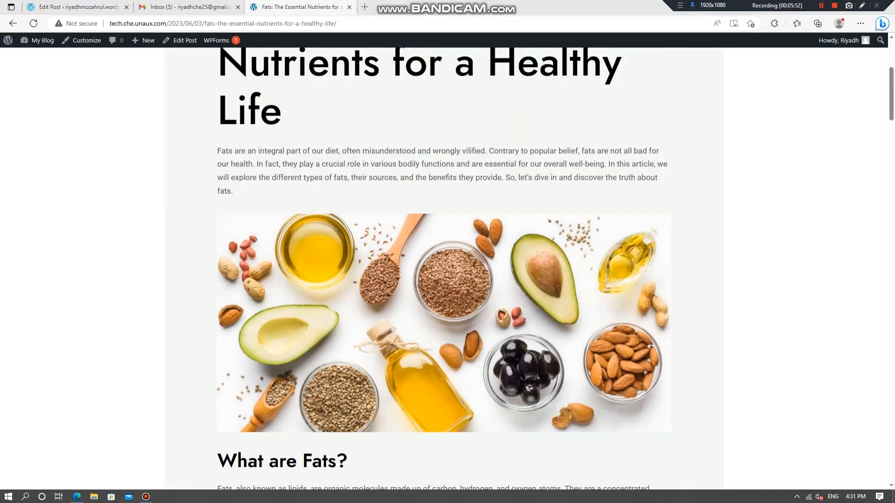